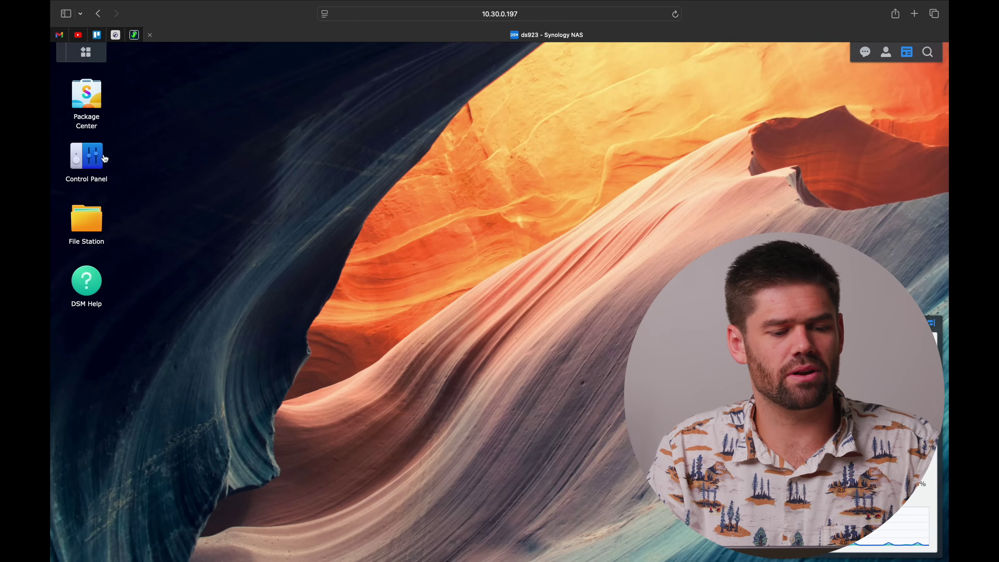
Step: Open the Login Portal's advanced reverse proxy settings in Control Panel and create a new reverse proxy rule
left_click(95, 164)
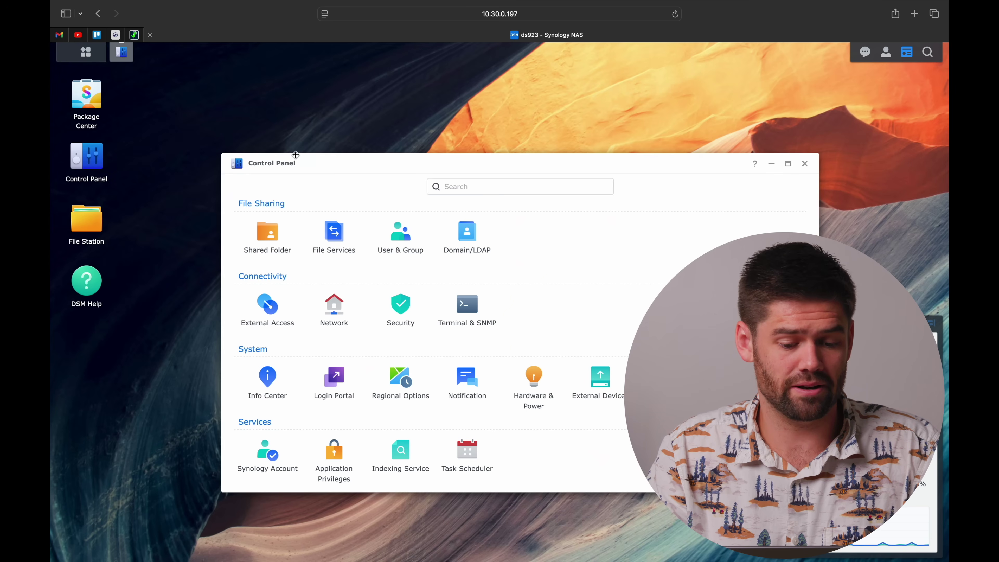
left_click_drag(300, 157, 274, 105)
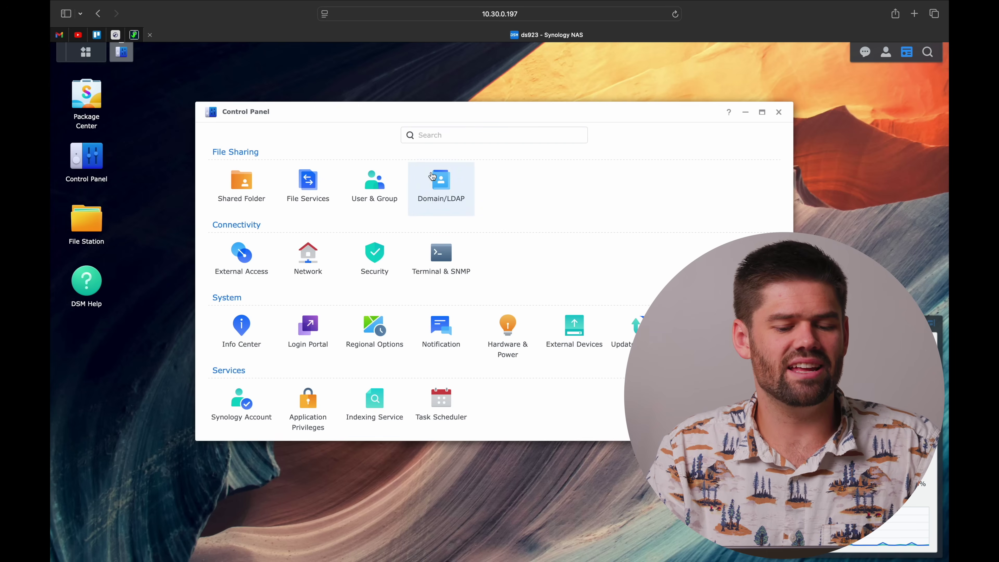
left_click(321, 327)
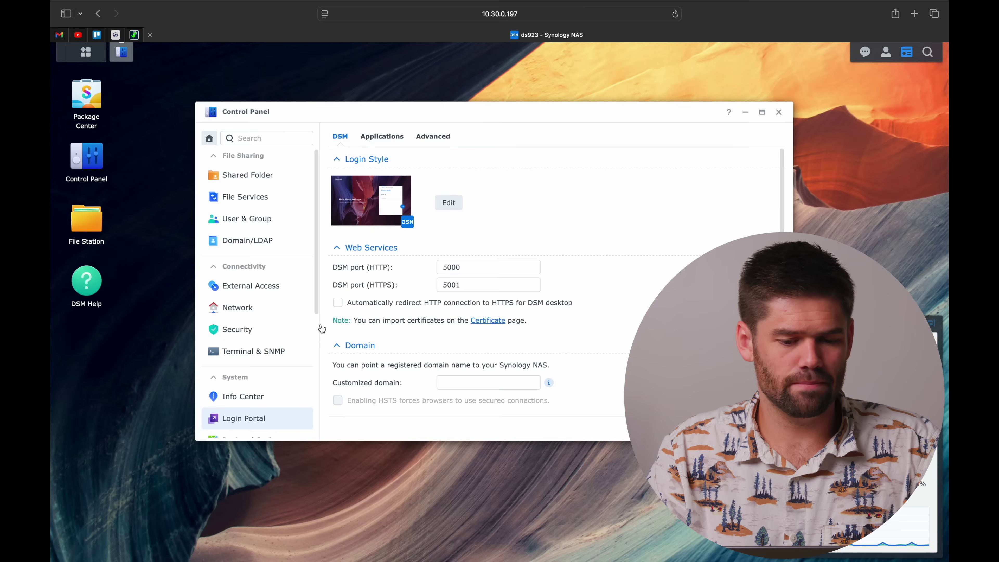
left_click(441, 144)
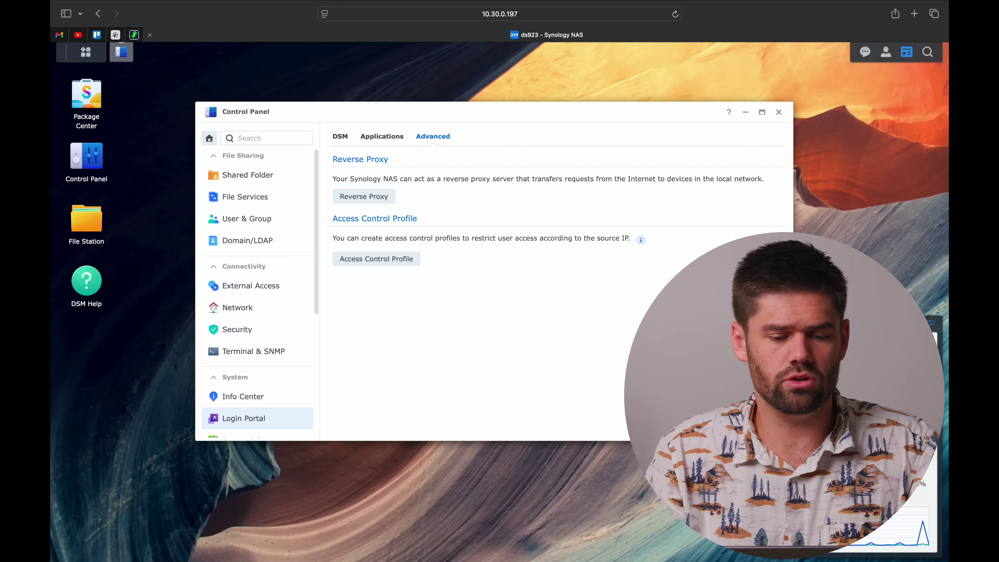
left_click(380, 202)
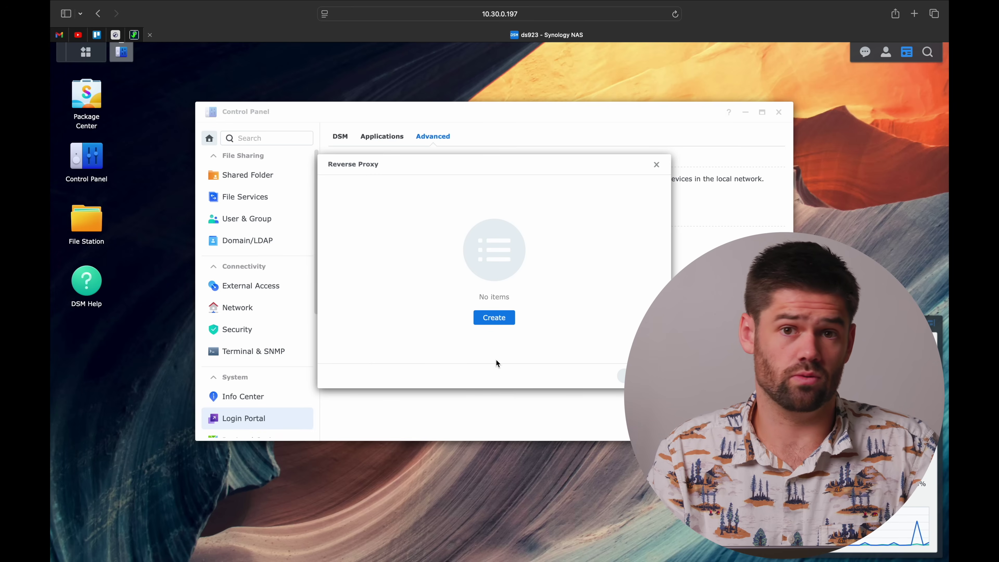
left_click(494, 327)
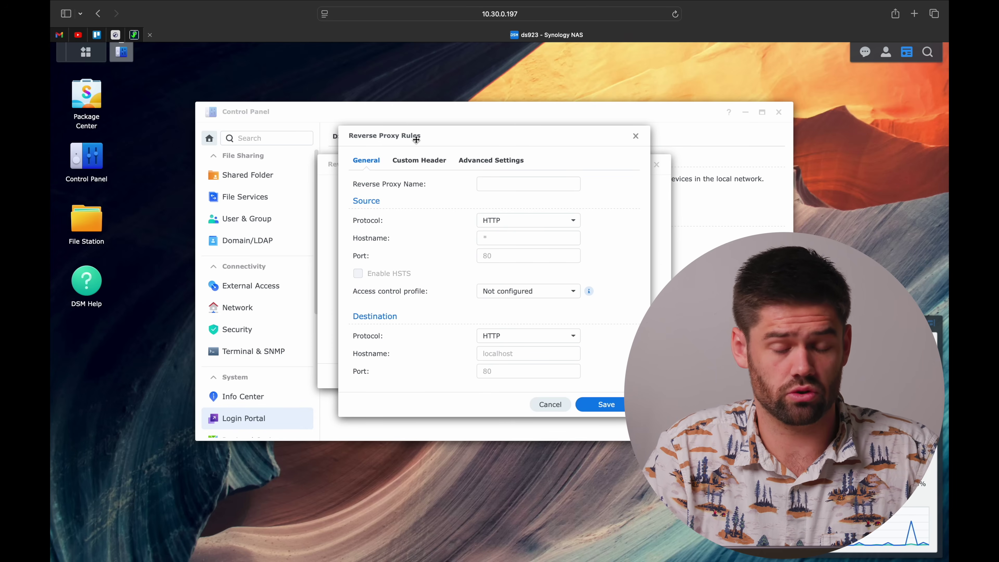
Step: Examine the new rule's name field and its source protocol options, hostname and port
left_click(495, 183)
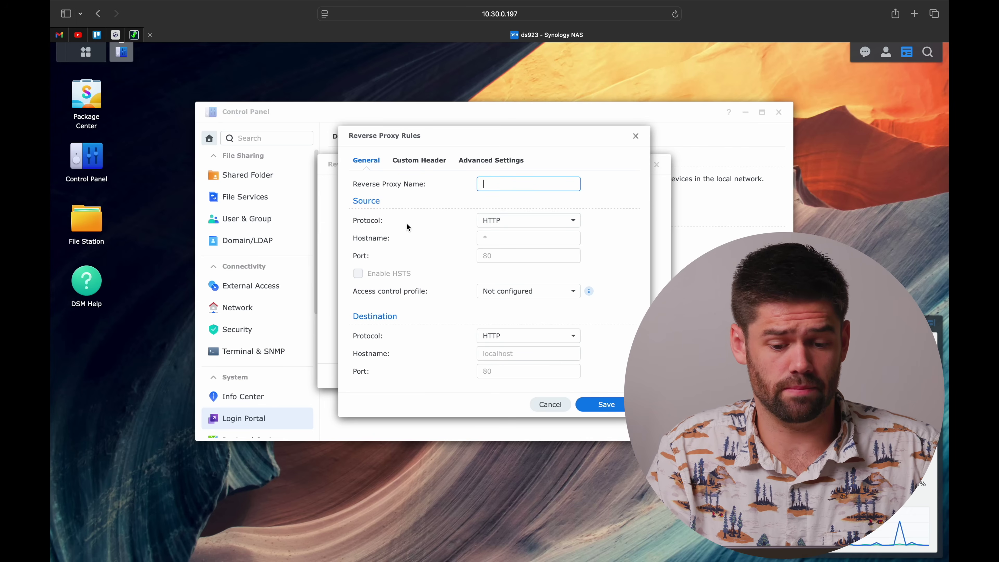
left_click(524, 219)
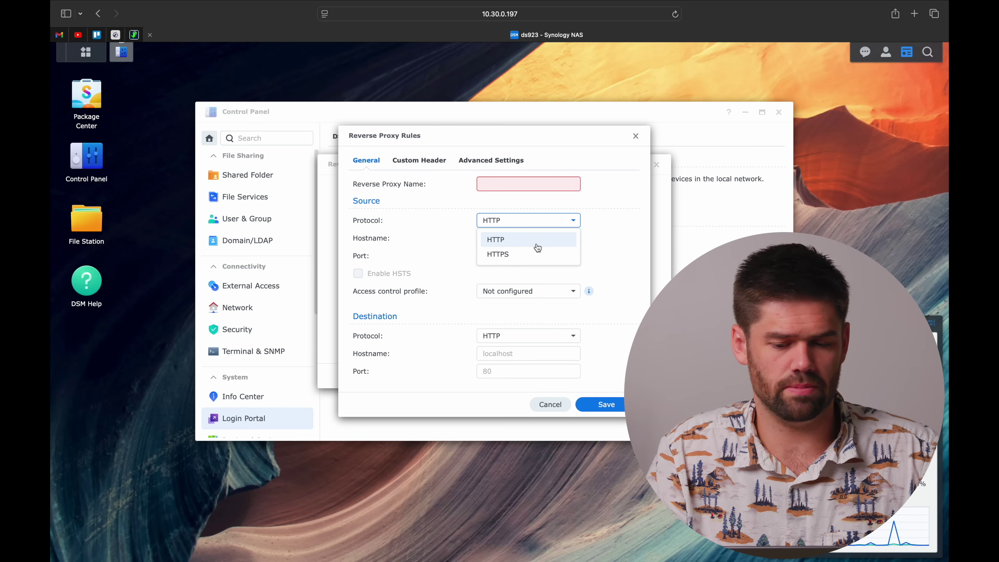
left_click(633, 216)
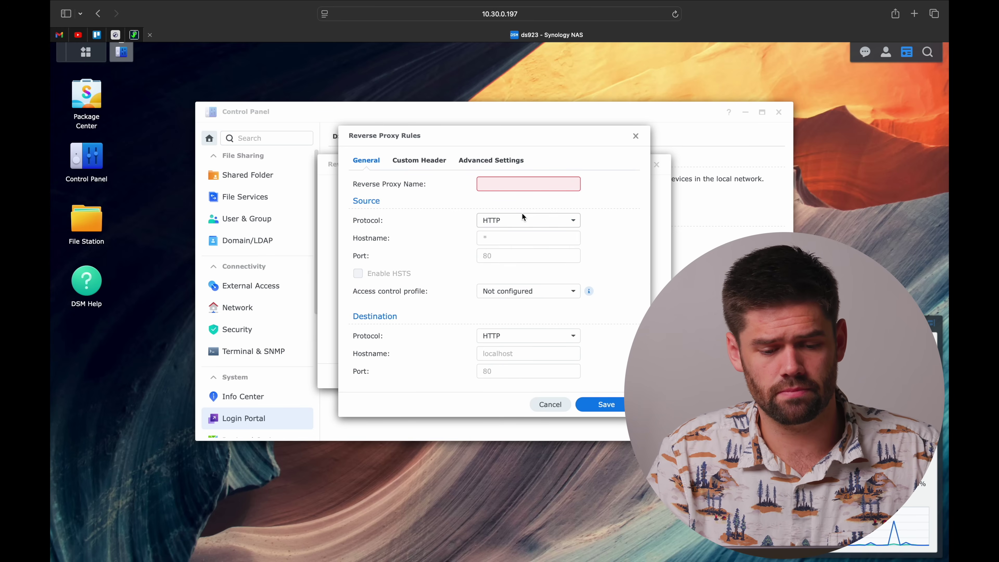
left_click(496, 233)
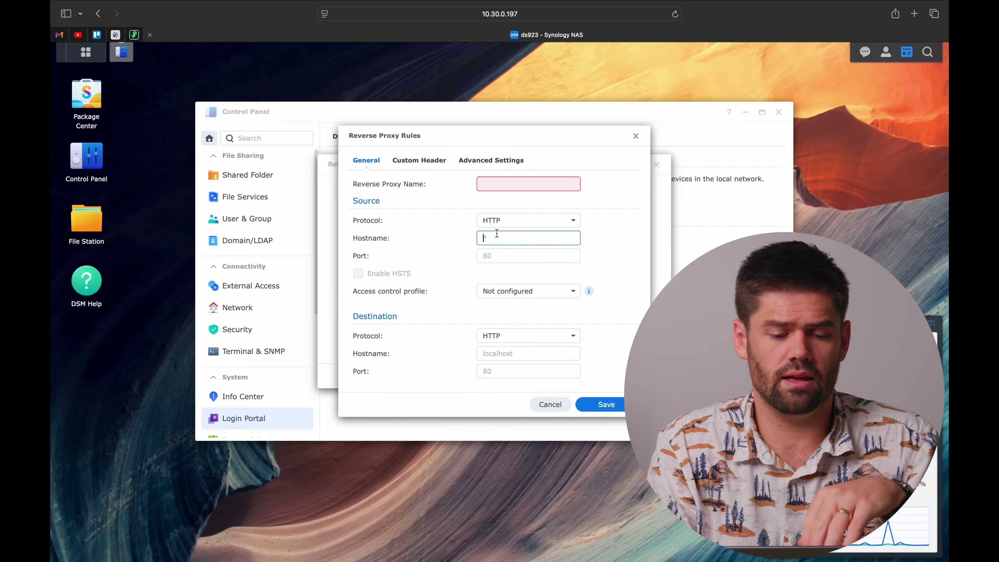
left_click(500, 258)
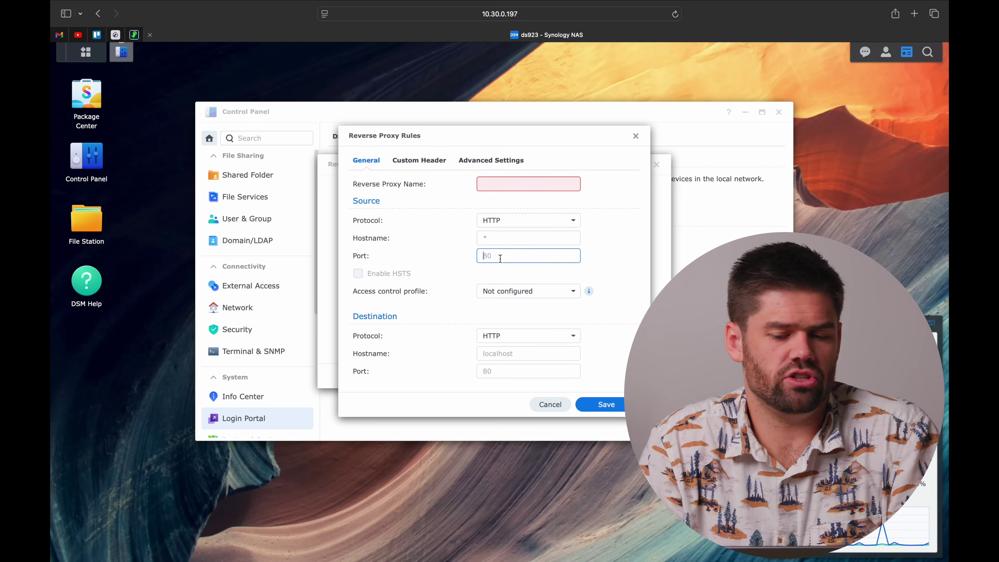
Step: Try HTTPS as the rule's source protocol, then return it to HTTP
left_click(507, 221)
left_click(520, 262)
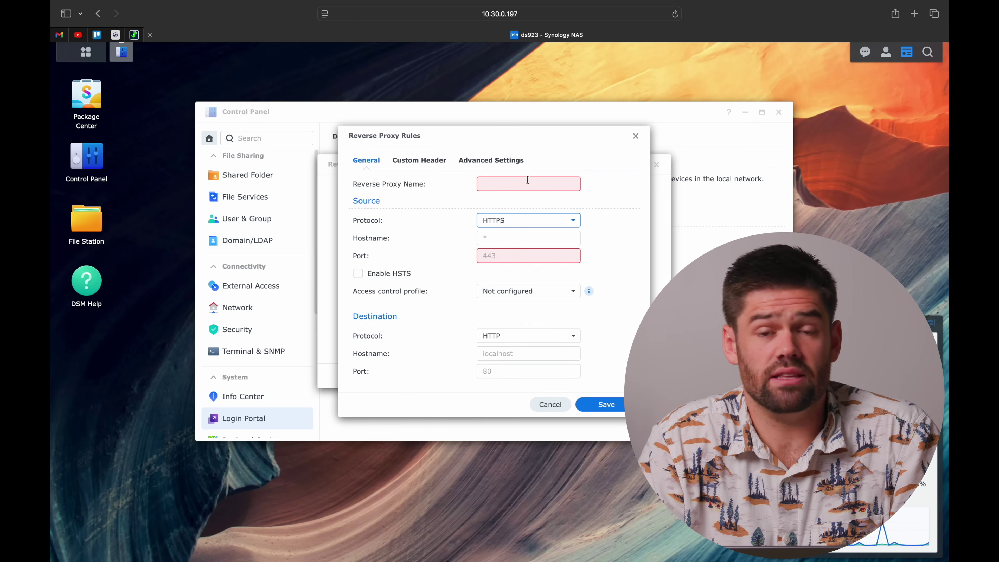
mouse_move(518, 253)
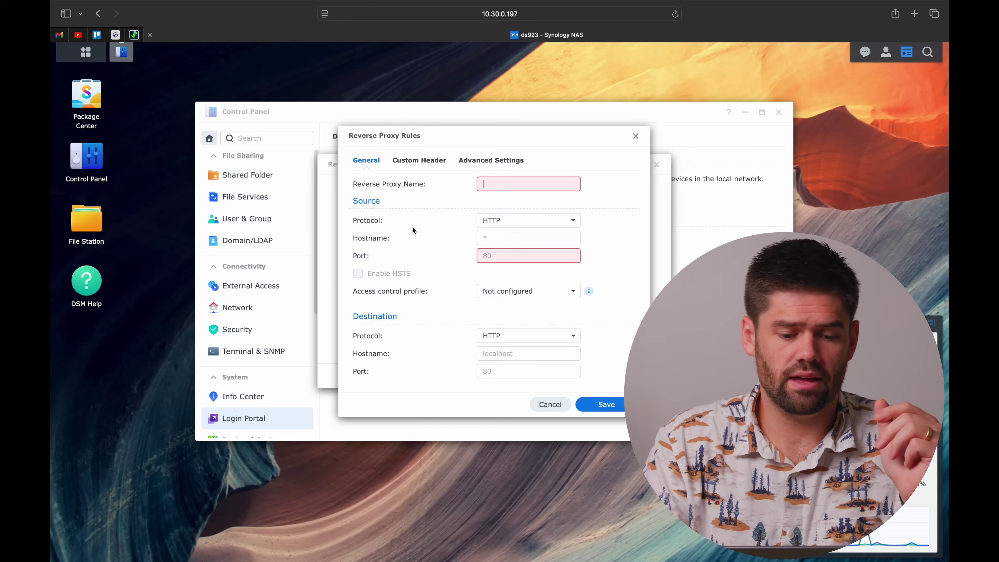
left_click(492, 238)
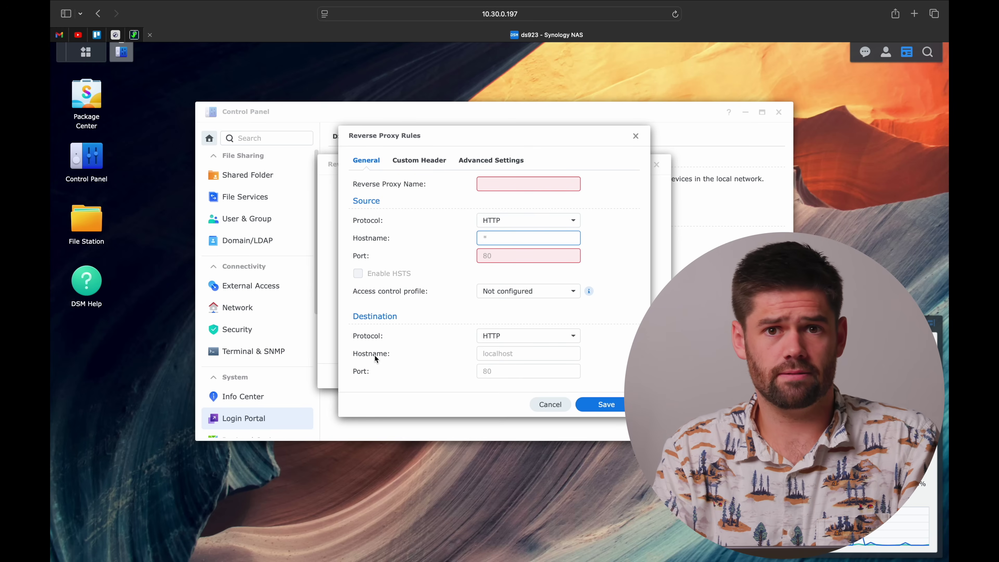
Step: Set the rule's destination hostname to 10.50.0.1 and its destination port to 80
left_click(497, 354)
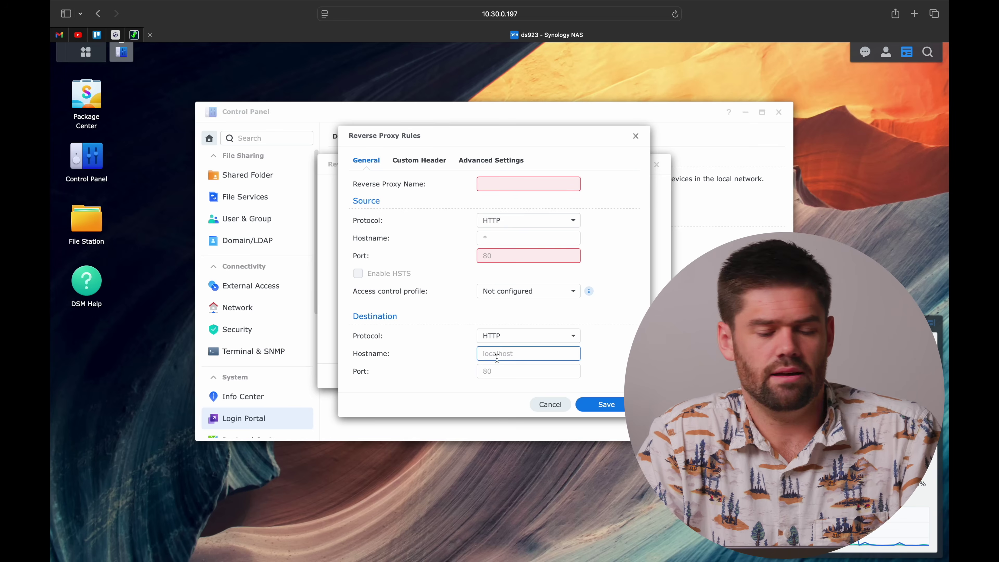
type("10.")
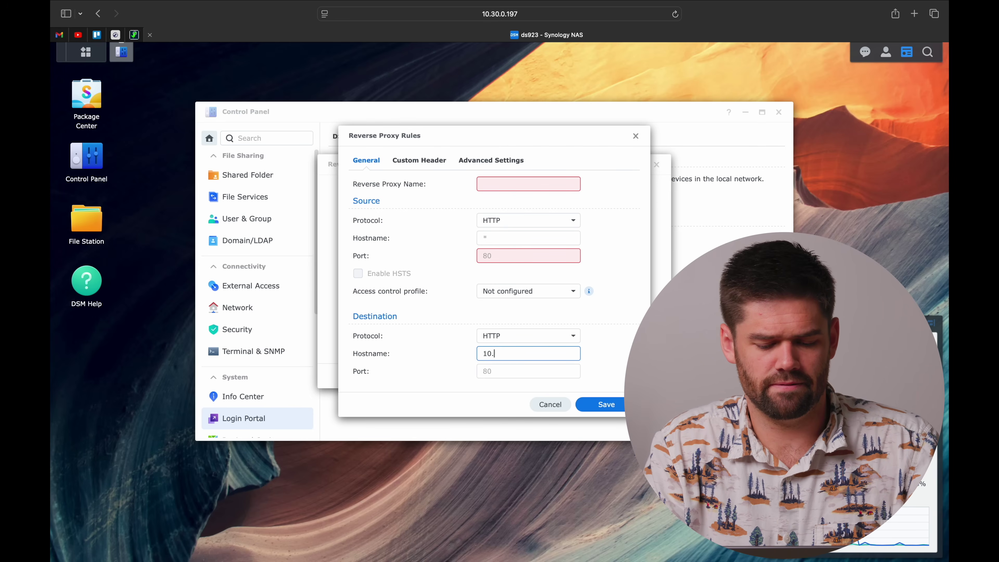
type("50.0.1")
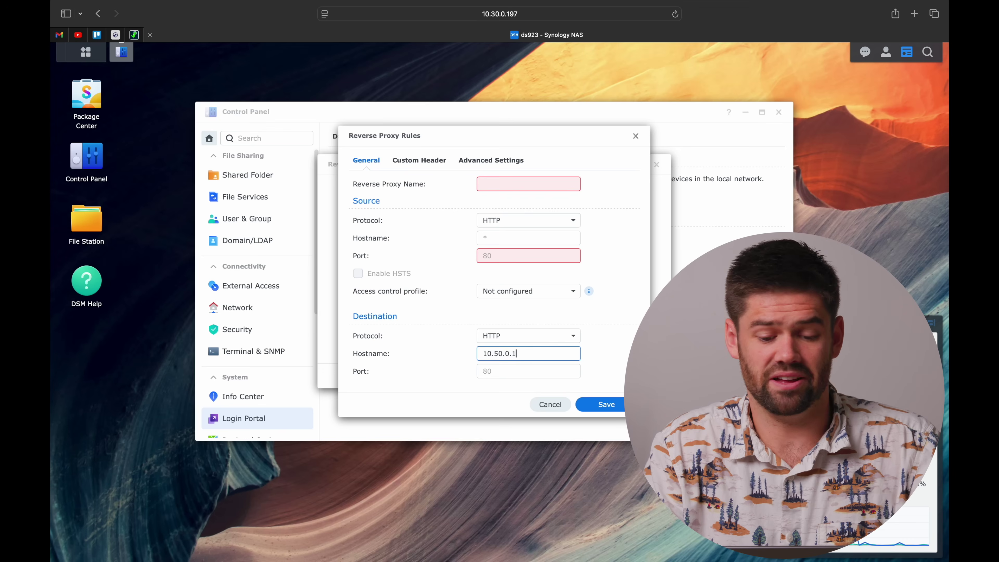
key("Tab")
type("80")
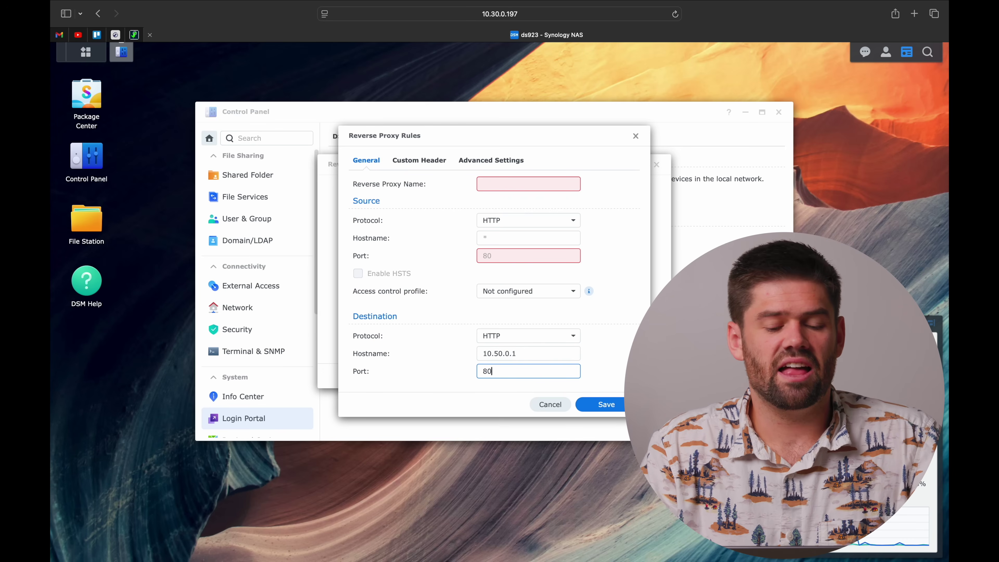
Step: Change the rule's destination hostname to localhost and its destination port to 9001
left_click(519, 352)
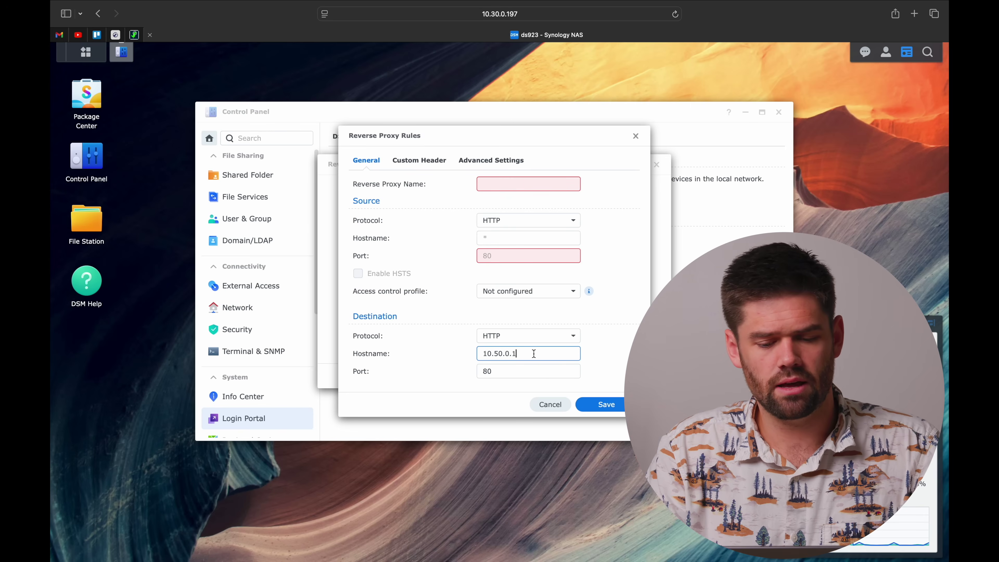
left_click_drag(534, 354, 364, 354)
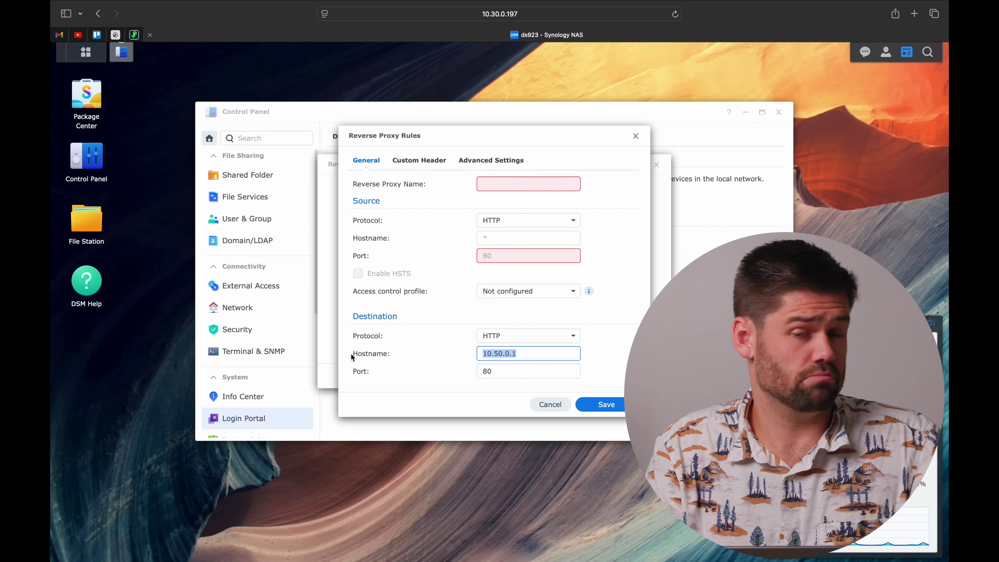
type("localhost")
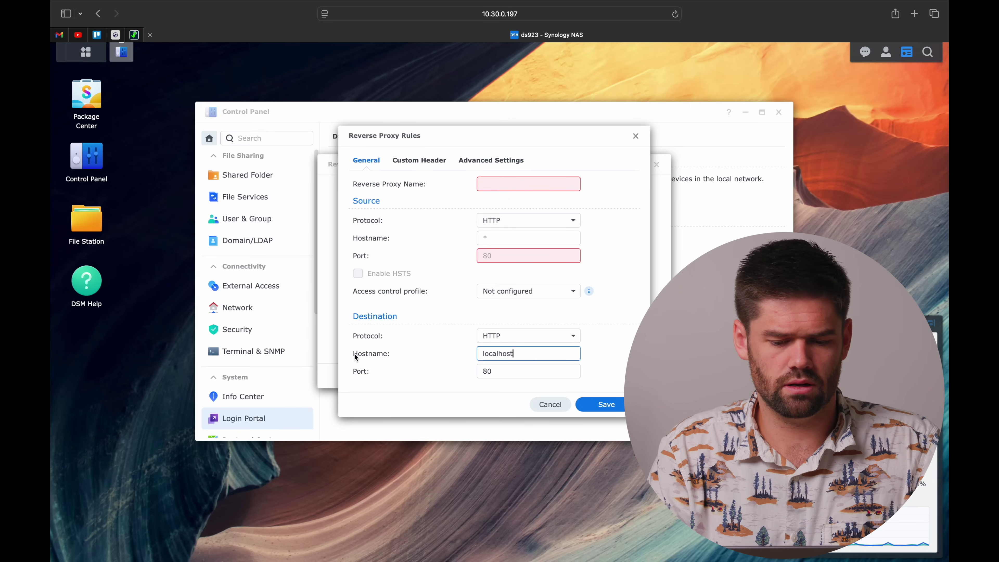
key("Tab")
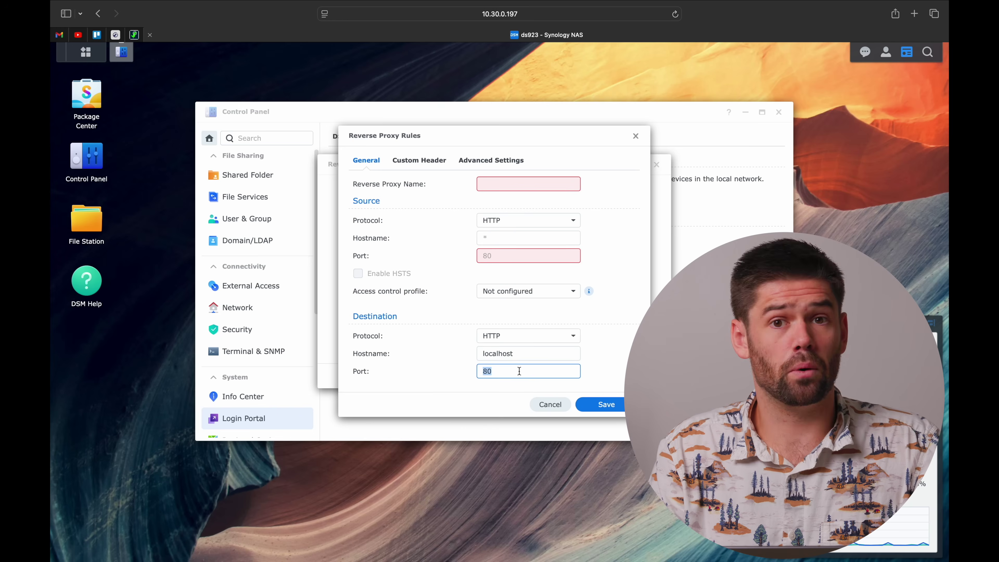
type("9001")
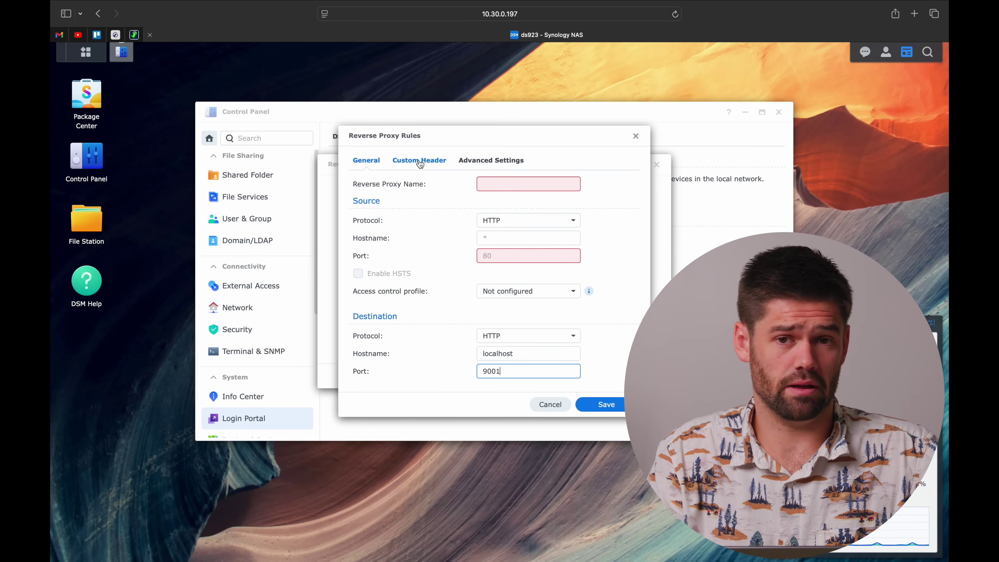
Step: Review the rule's custom header options and its advanced proxy timeout and HTTP version settings
left_click(437, 168)
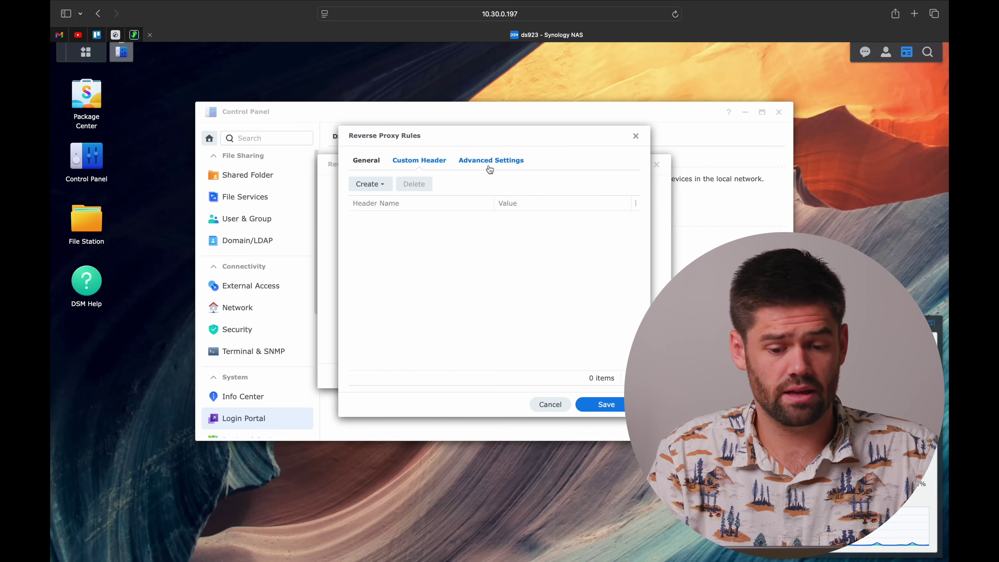
left_click(506, 166)
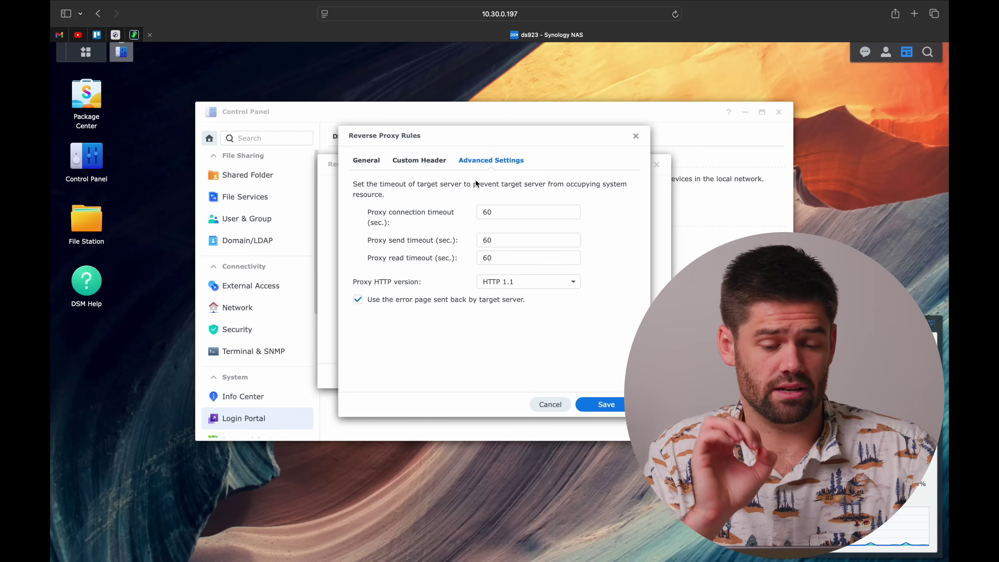
left_click(431, 163)
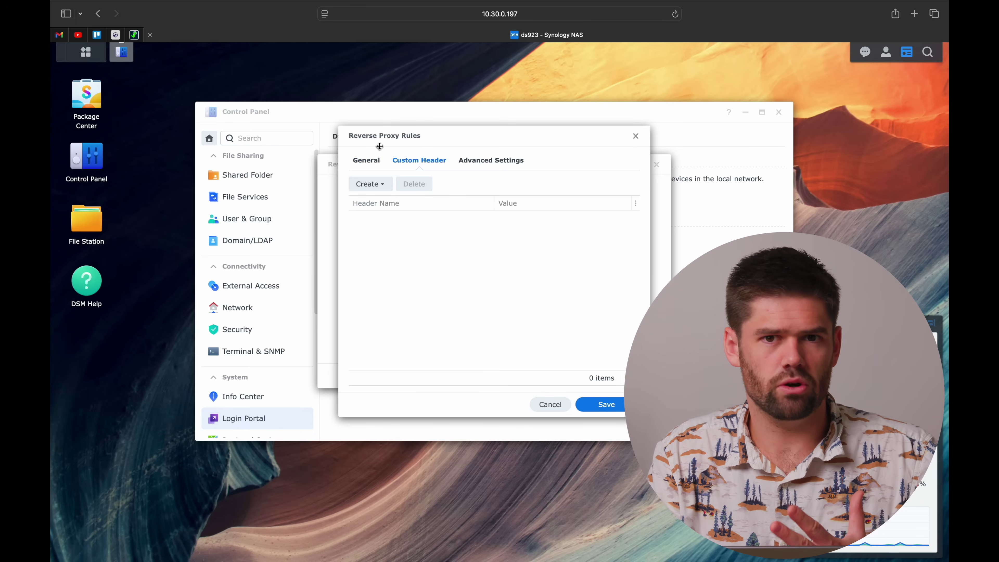
left_click(372, 166)
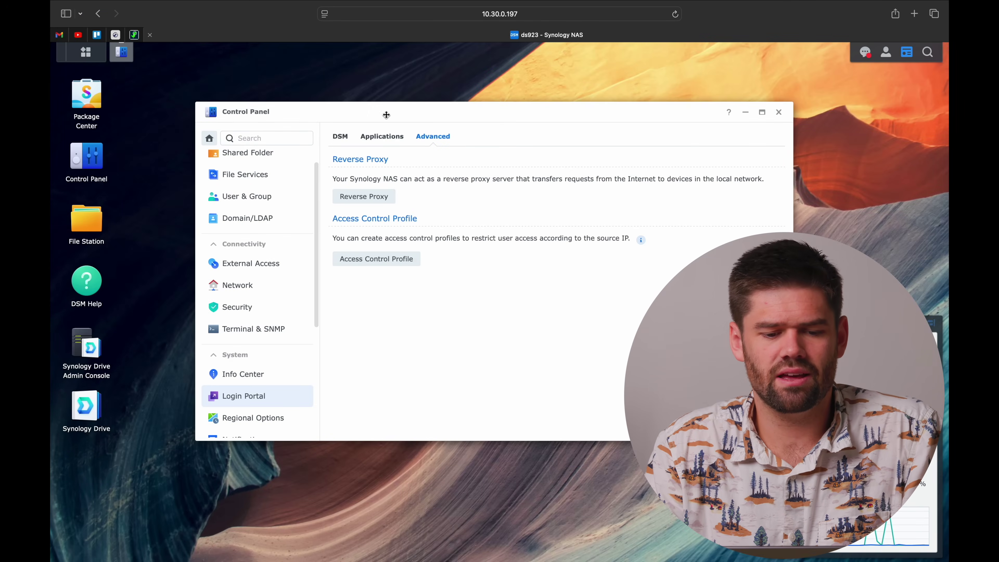
Step: Set the customized domain of Synology Drive to drive.d.spacerex.co in the Login Portal's application login settings
left_click(385, 140)
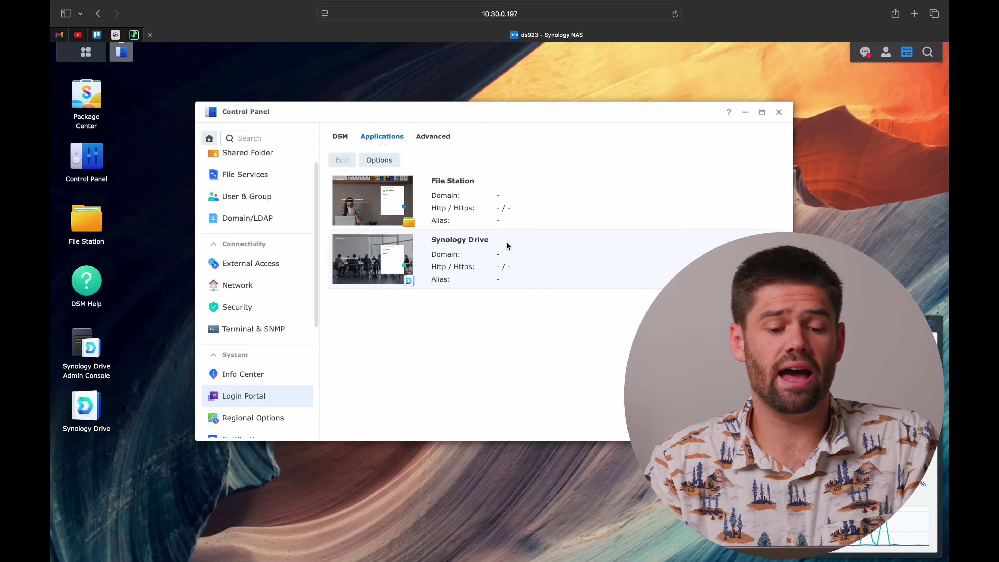
left_click(444, 252)
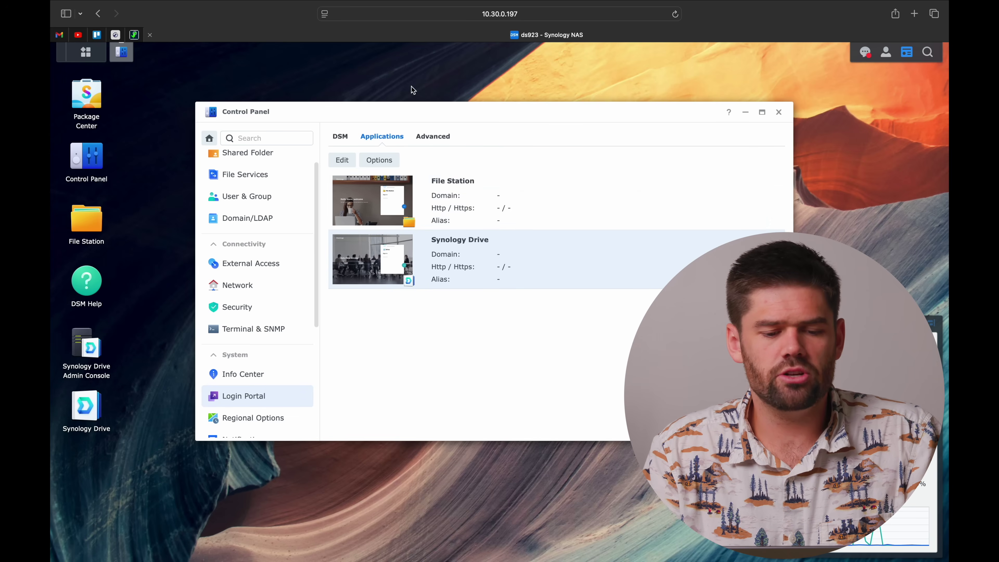
left_click(346, 164)
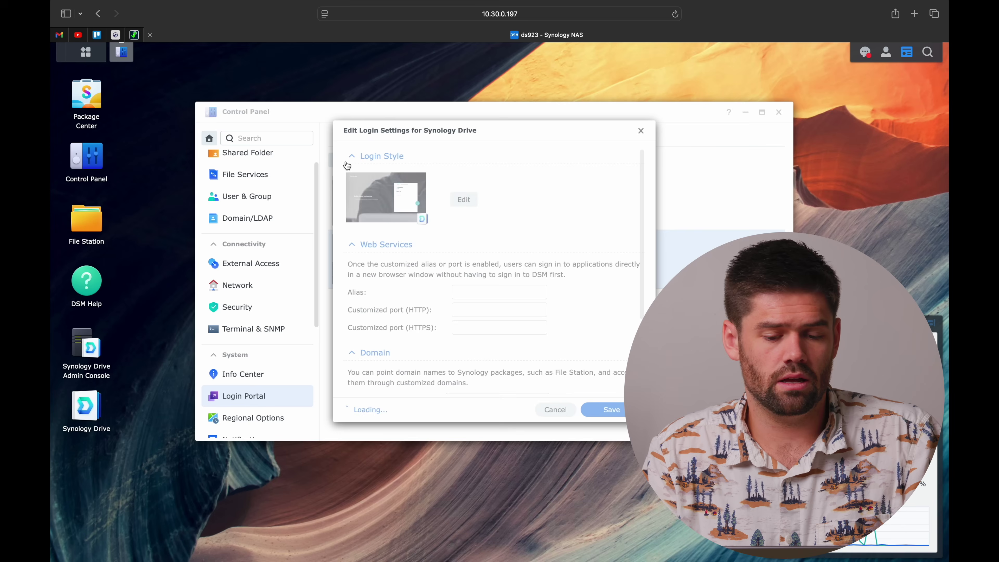
scroll(497, 307, "down", 2)
scroll(497, 309, "up", 2)
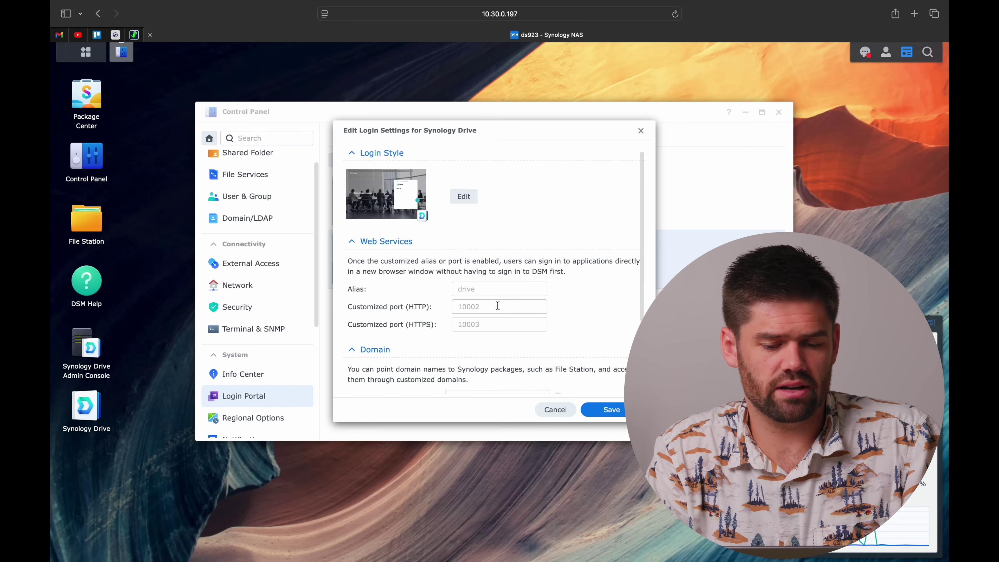
scroll(497, 305, "down", 3)
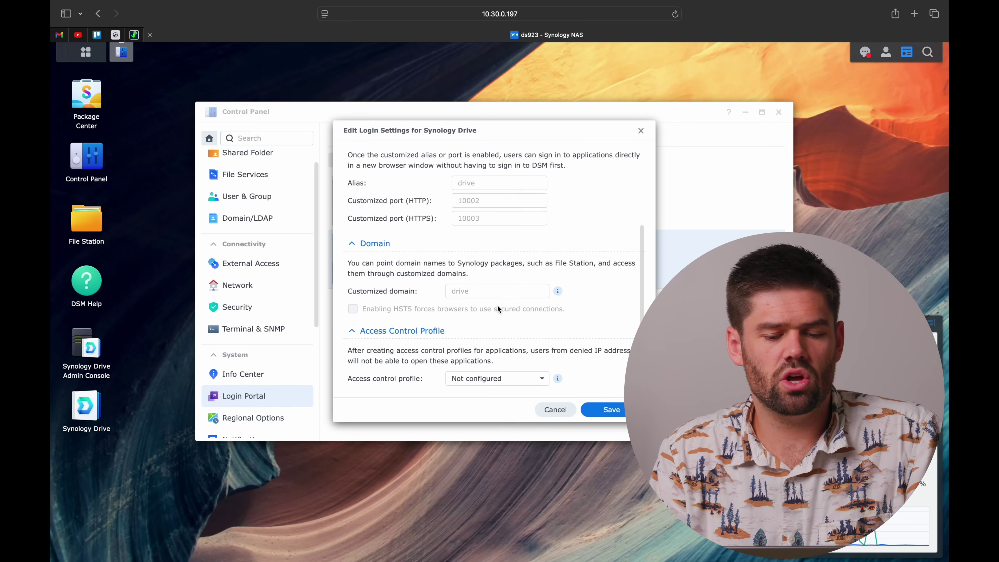
left_click(509, 290)
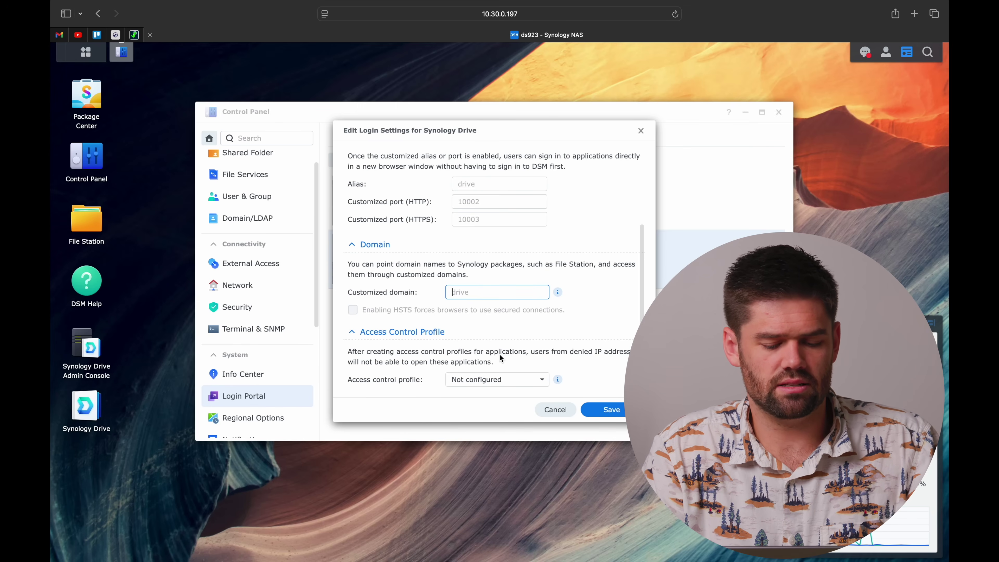
type("drive.")
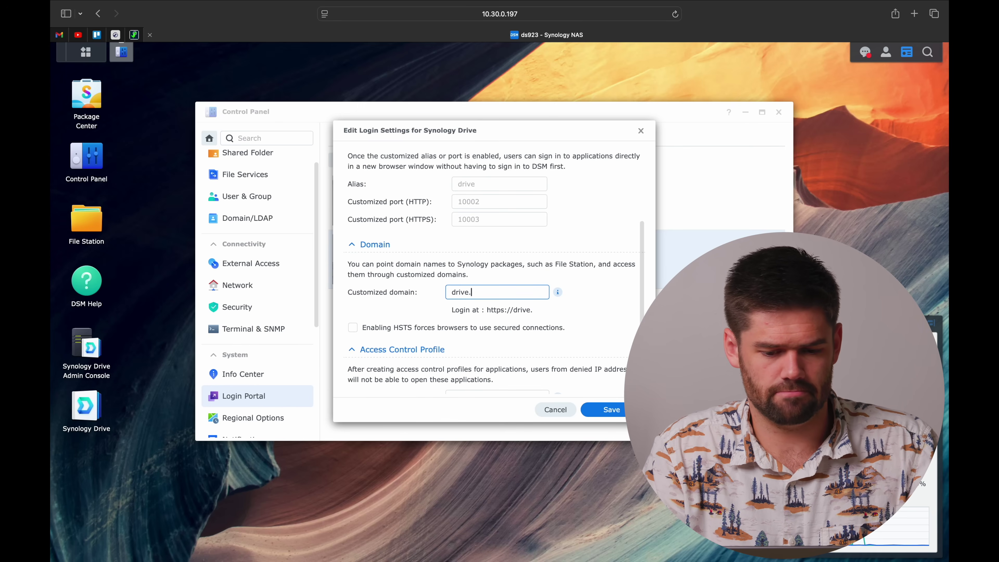
type("d")
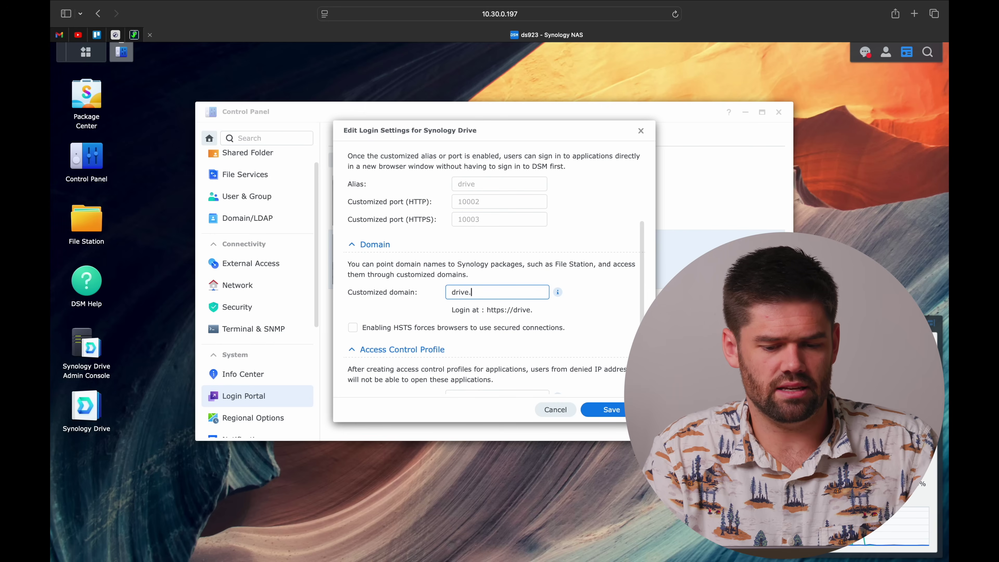
type(".spacerex.co")
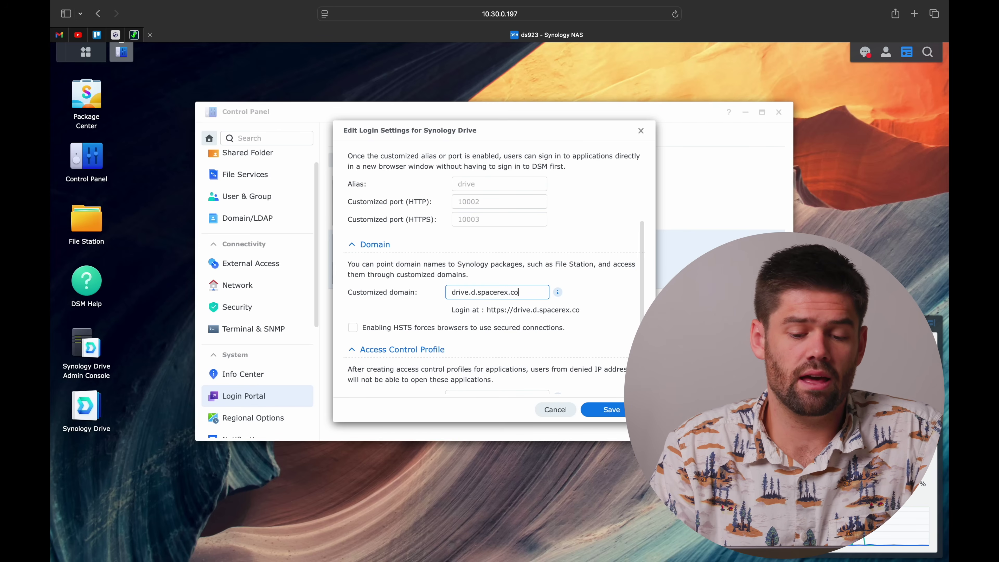
left_click_drag(533, 297, 375, 263)
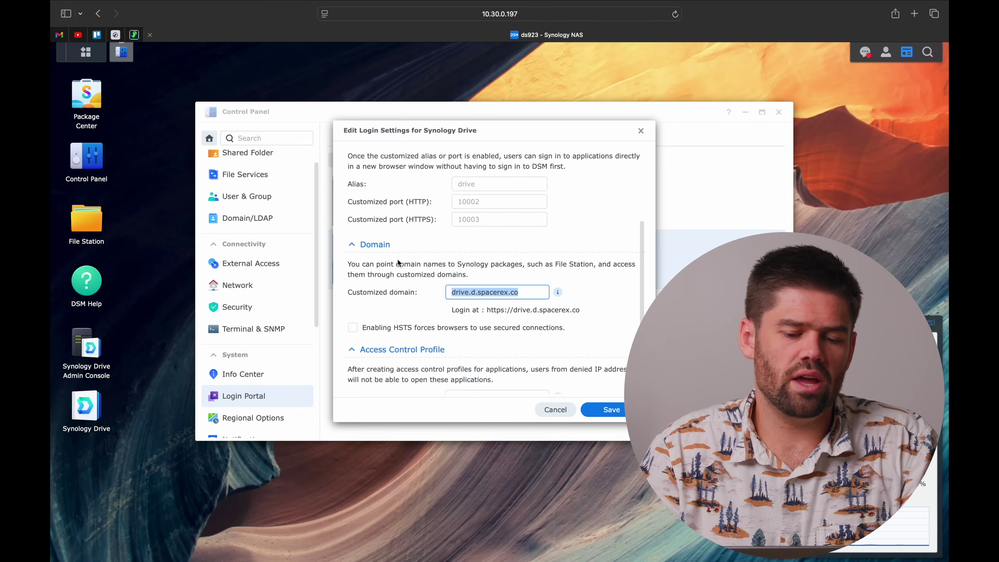
left_click(517, 291)
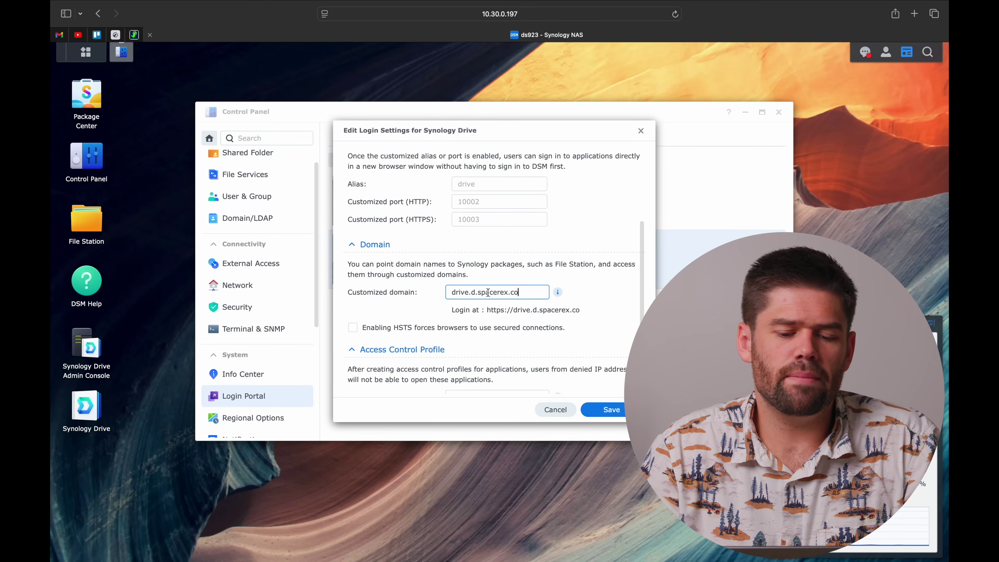
left_click_drag(517, 292, 420, 289)
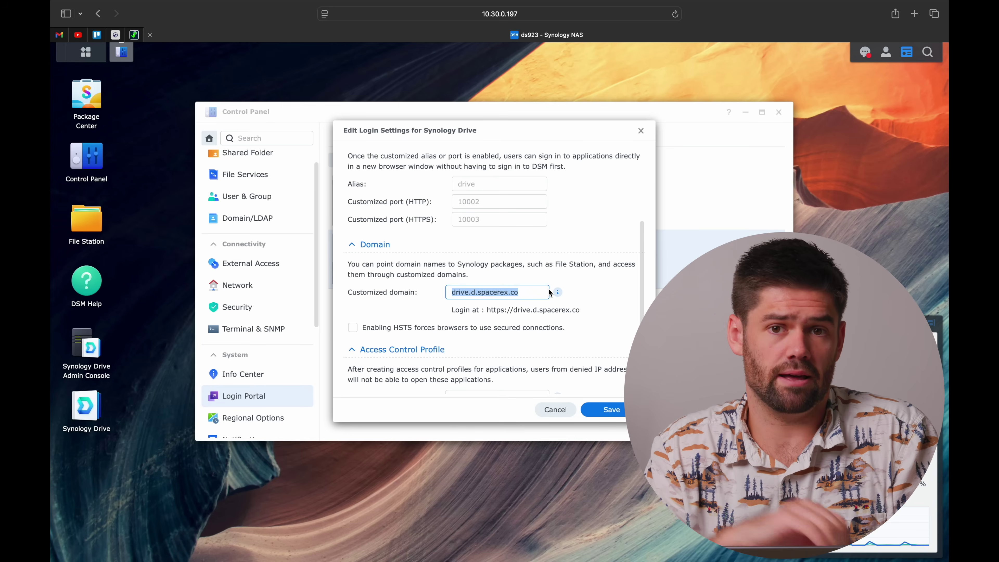
left_click(498, 292)
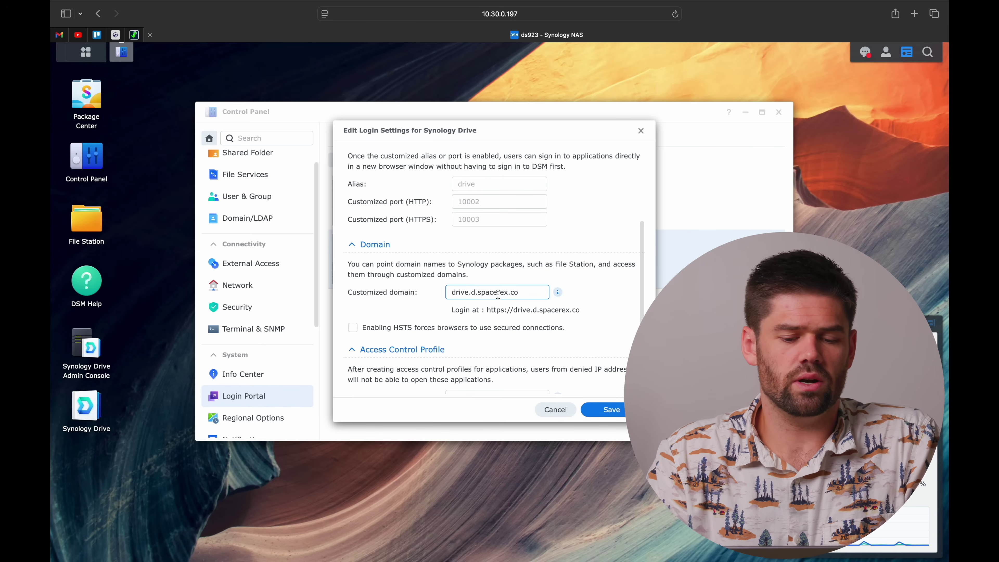
left_click_drag(531, 295, 417, 292)
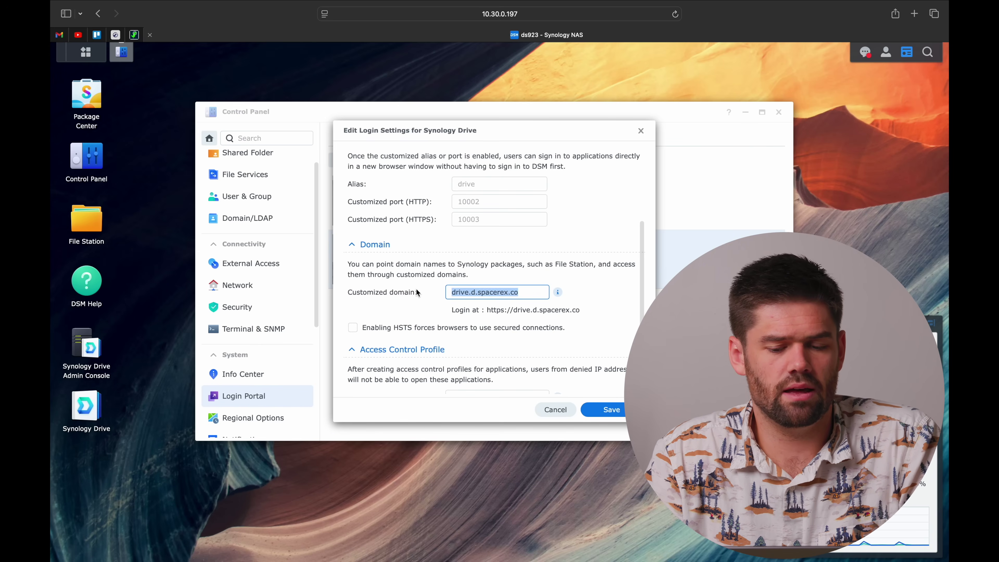
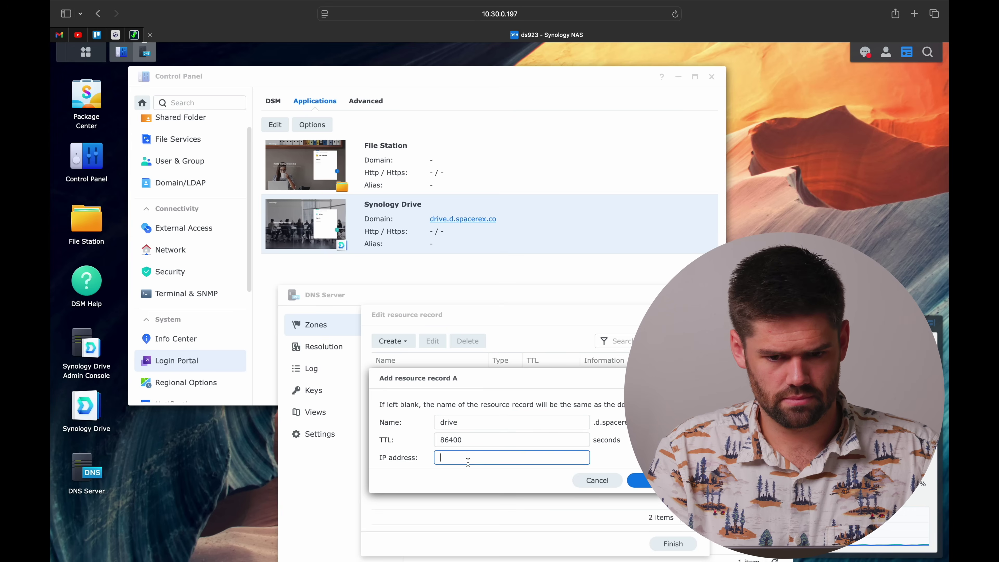
Step: Complete the drive A record with the IP address 10.30.0.197 and finish editing the zone's resource records
type(".197")
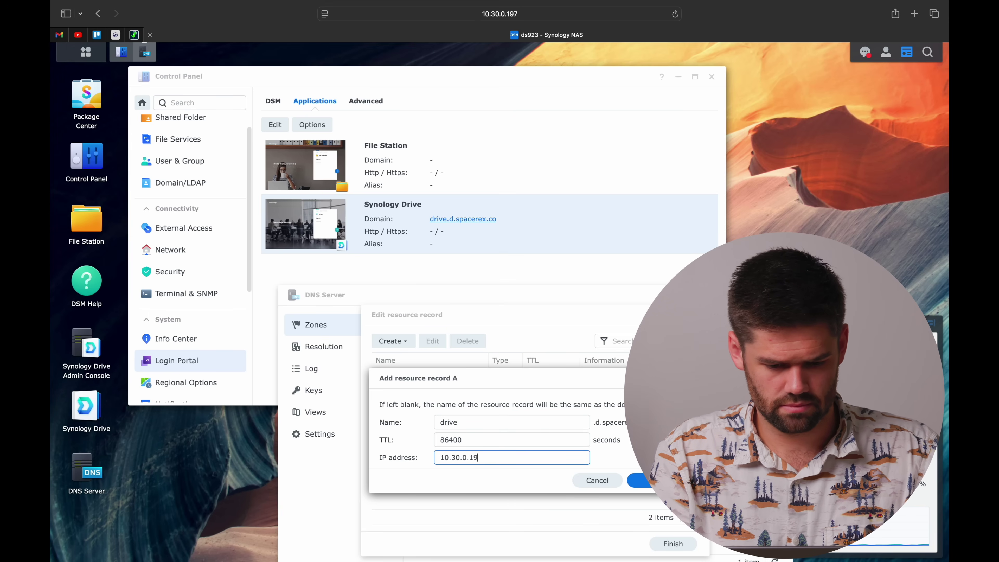
left_click(641, 480)
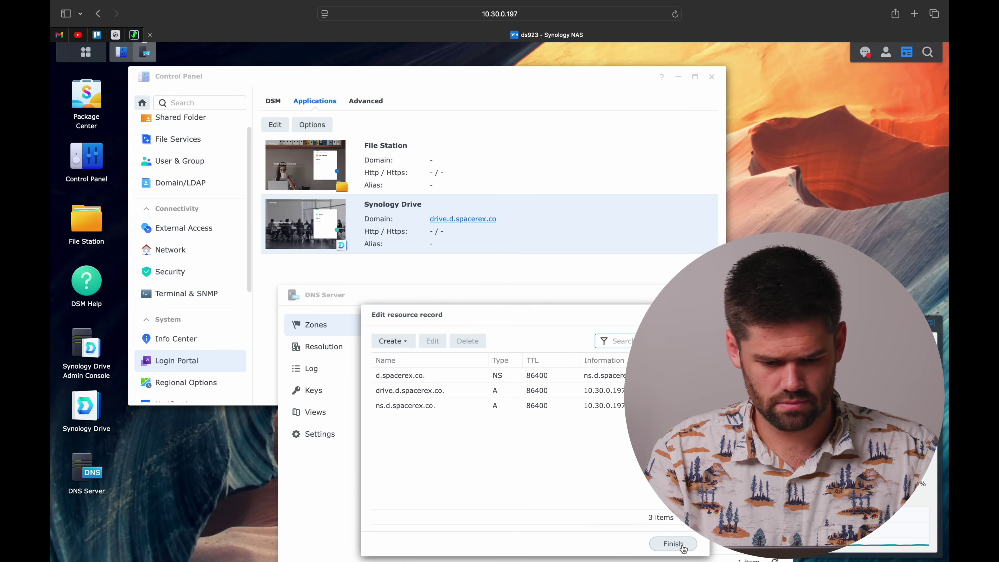
left_click(673, 543)
Step: Visit drive.d.spacerex.co past the certificate warning to check the Drive sign-in page, and close that page
left_click(511, 259)
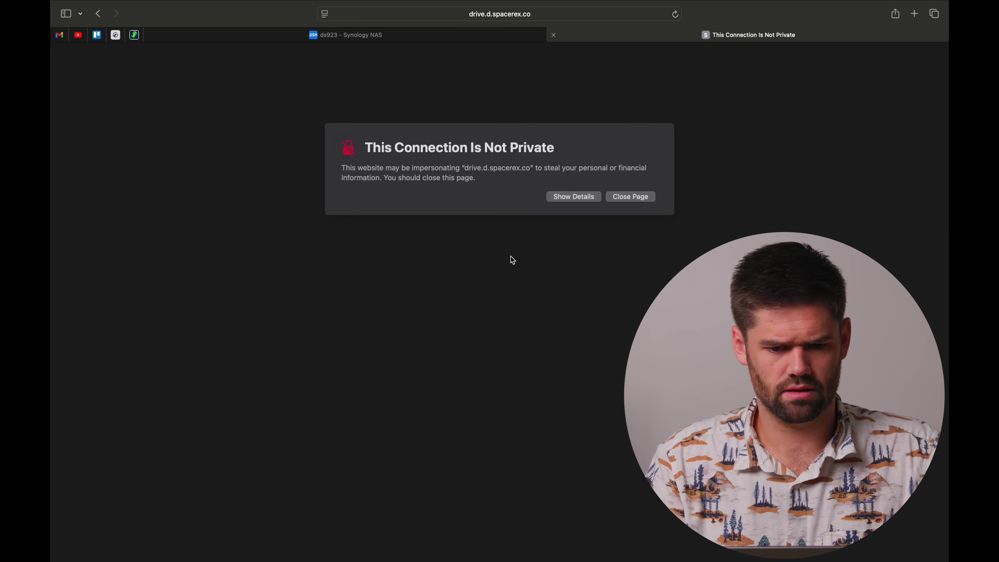
left_click(572, 195)
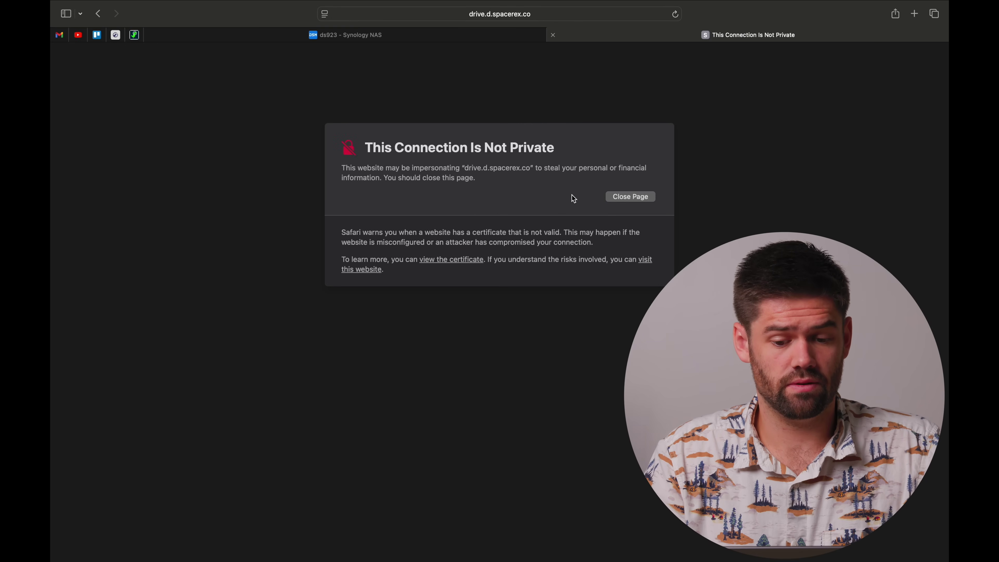
left_click(355, 270)
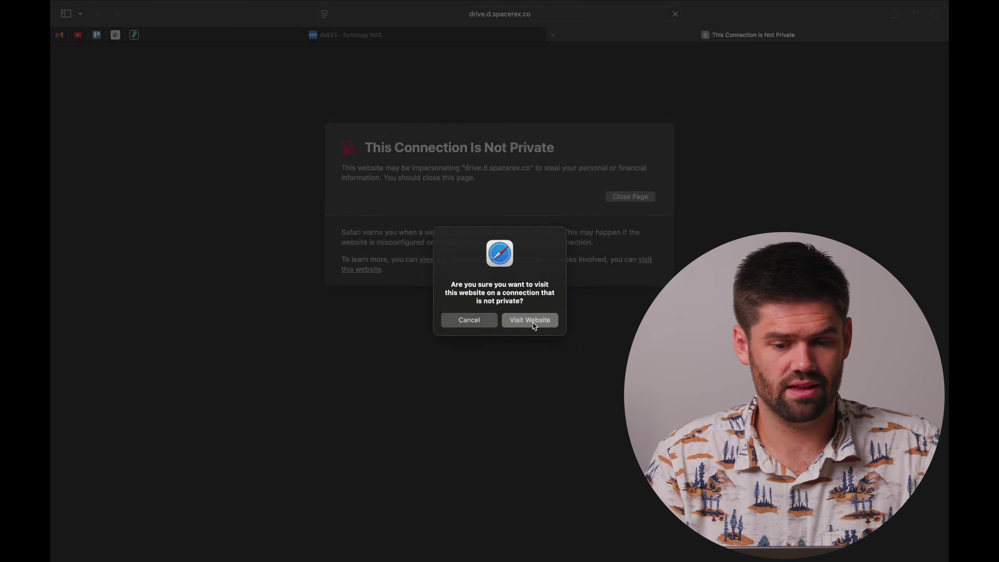
left_click(531, 321)
left_click(620, 158)
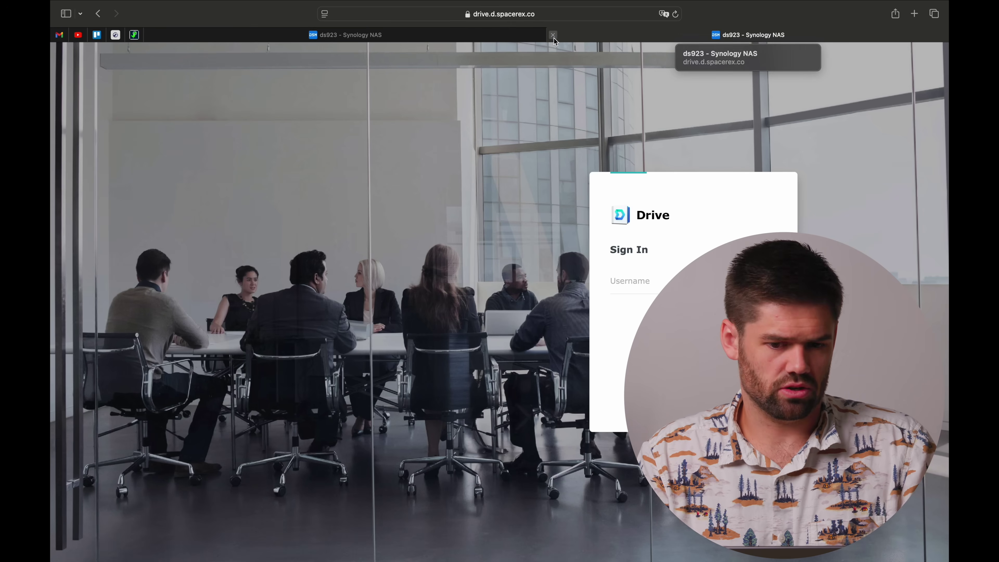
left_click(495, 32)
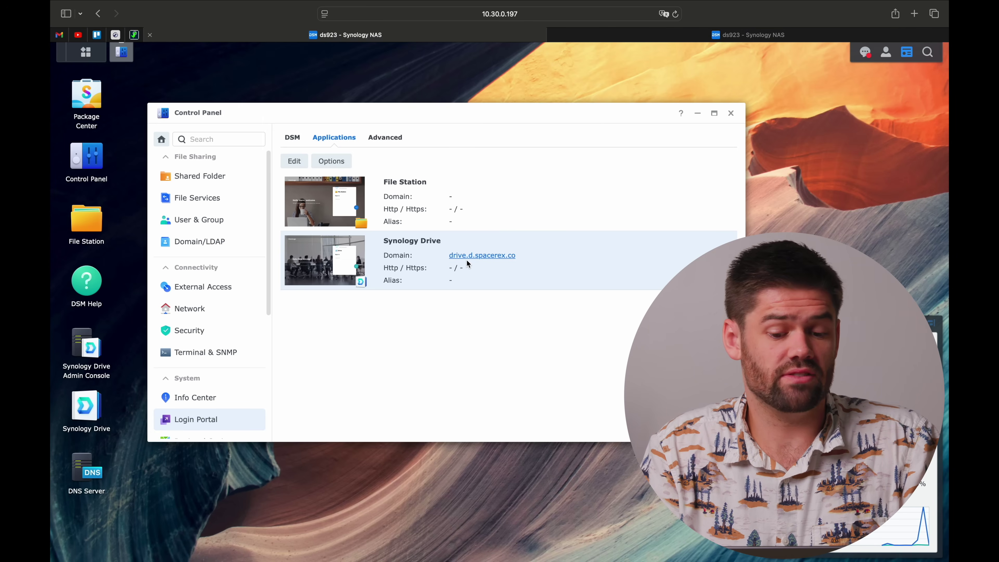
left_click(486, 259)
left_click(555, 34)
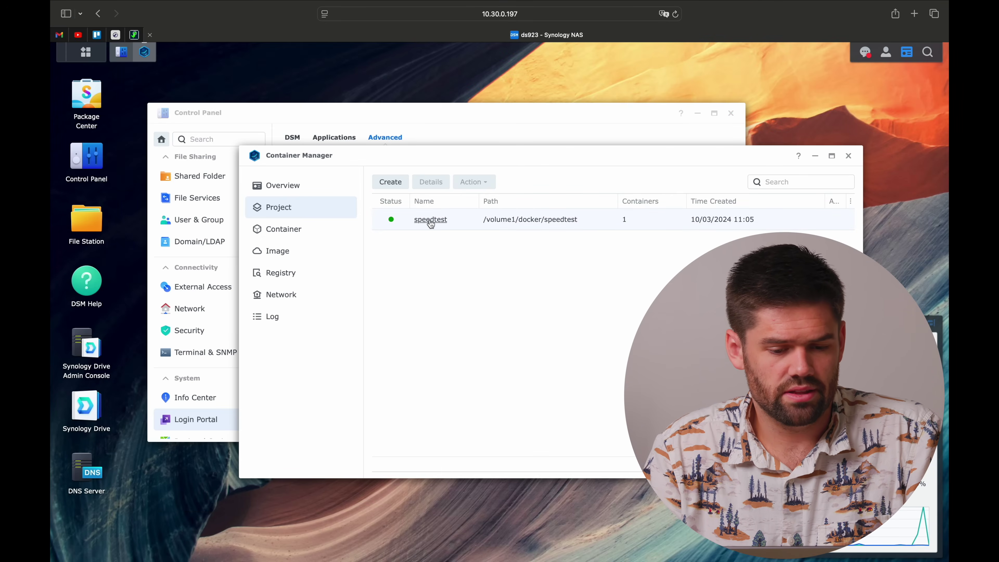
Step: Examine the openspeedtest container's details in Container Manager to find its HTTP and HTTPS ports
left_click(324, 230)
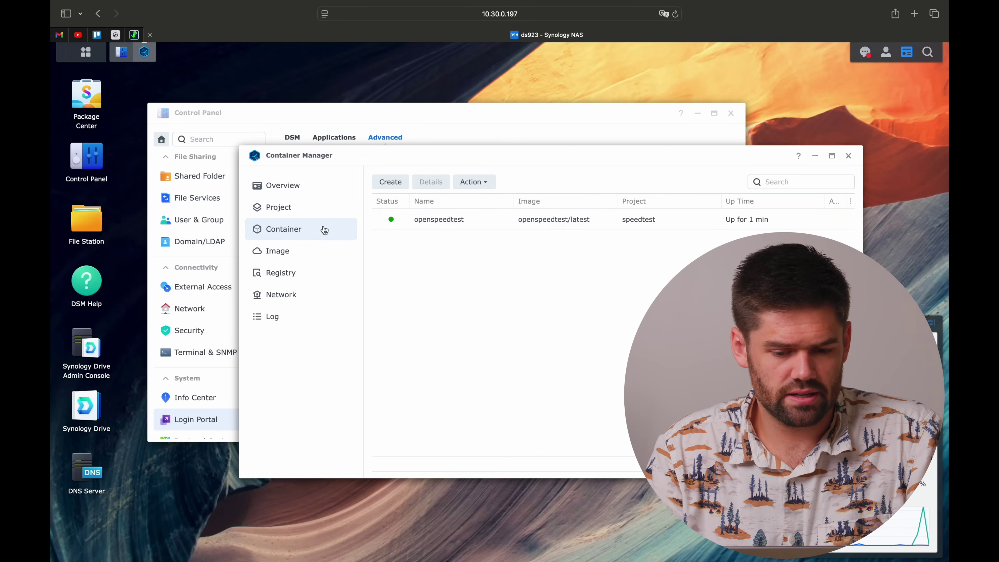
left_click(454, 223)
scroll(527, 271, "down", 2)
scroll(571, 347, "down", 5)
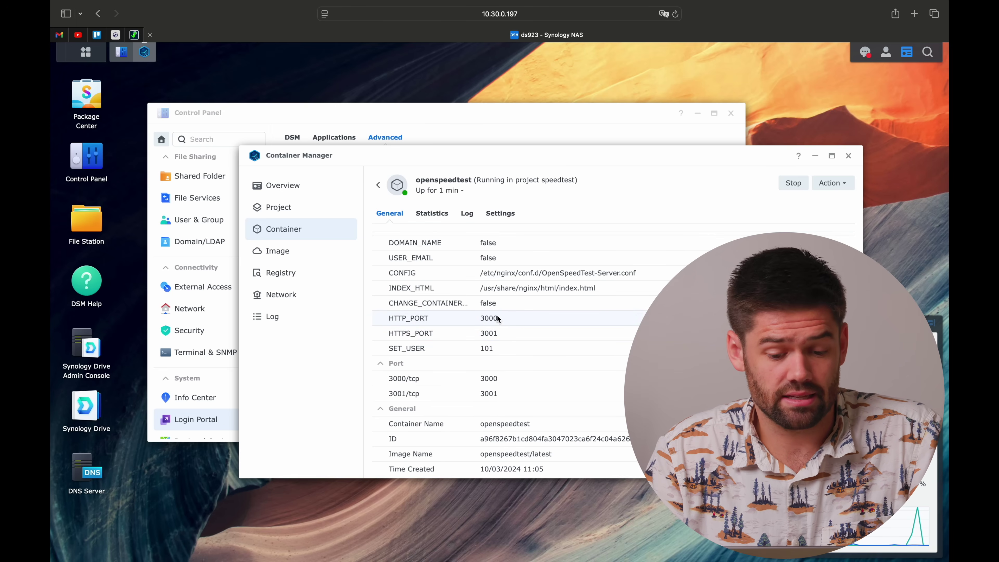
Step: Open the OpenSpeedTest page at 10.30.0.197:3000 in a new browser tab
left_click(547, 21)
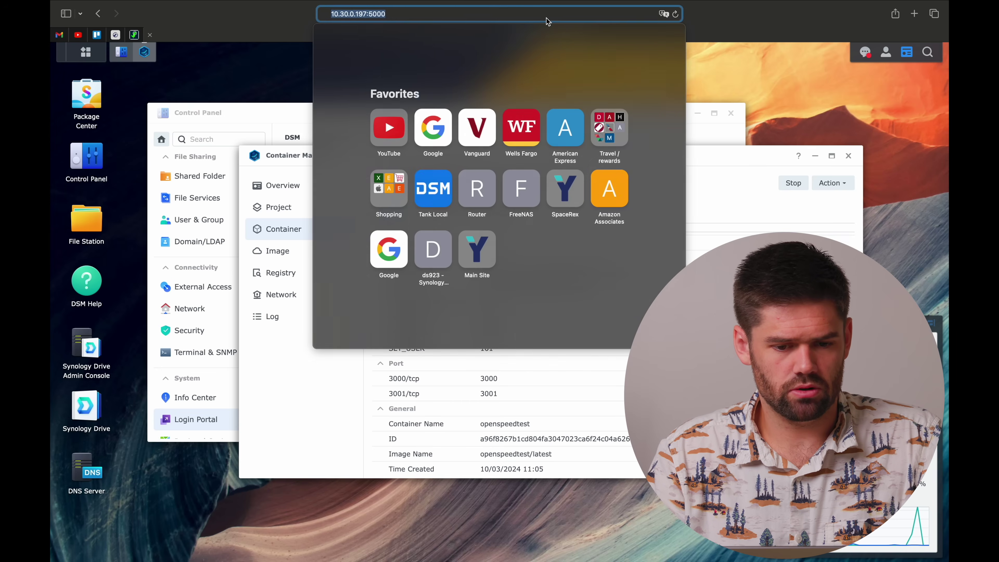
key("super+c")
key("super+t")
key("super+v")
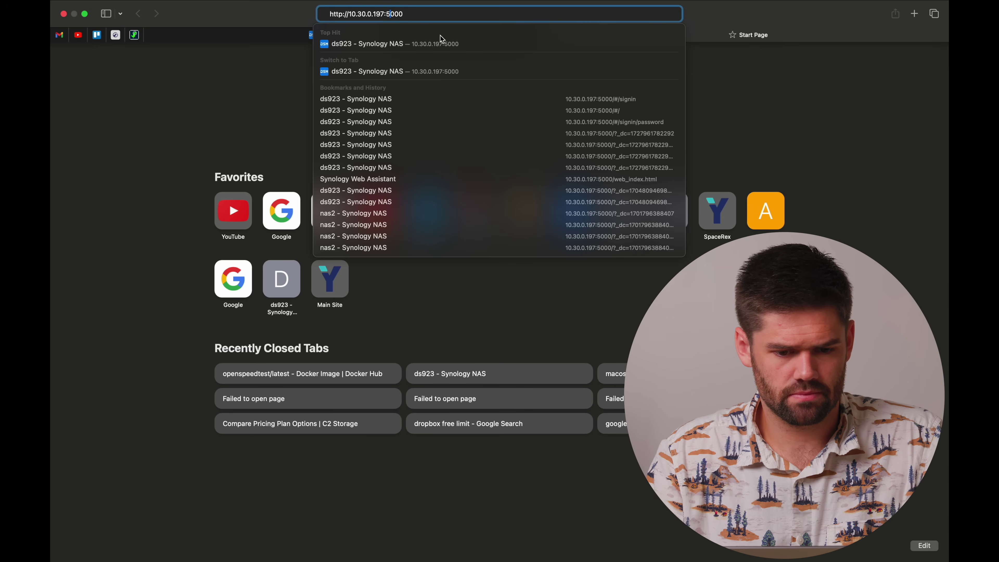
key("Return")
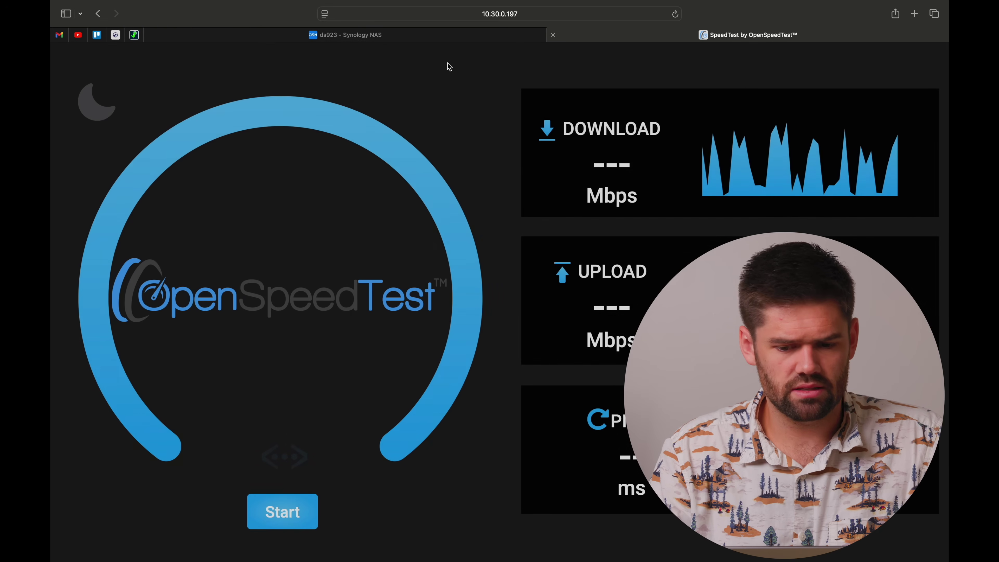
Step: Run a speed test on the OpenSpeedTest page, check the page's full address, and close the page
left_click(486, 13)
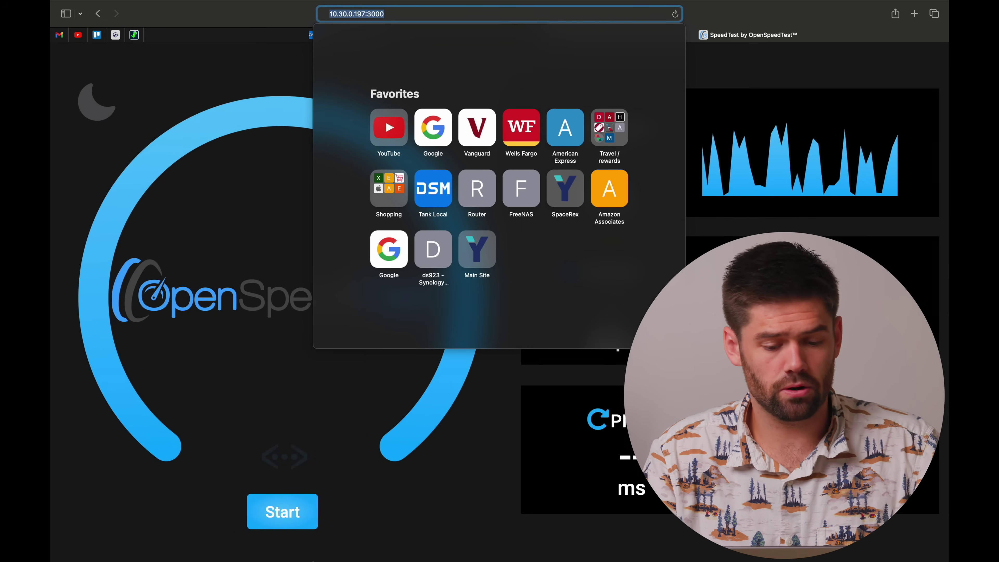
left_click(332, 550)
left_click(291, 510)
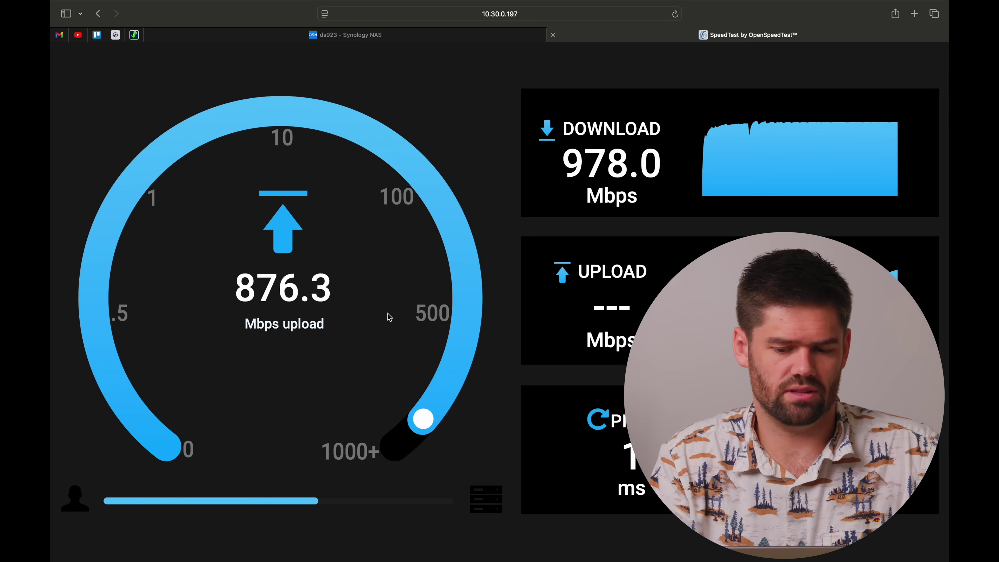
left_click(539, 16)
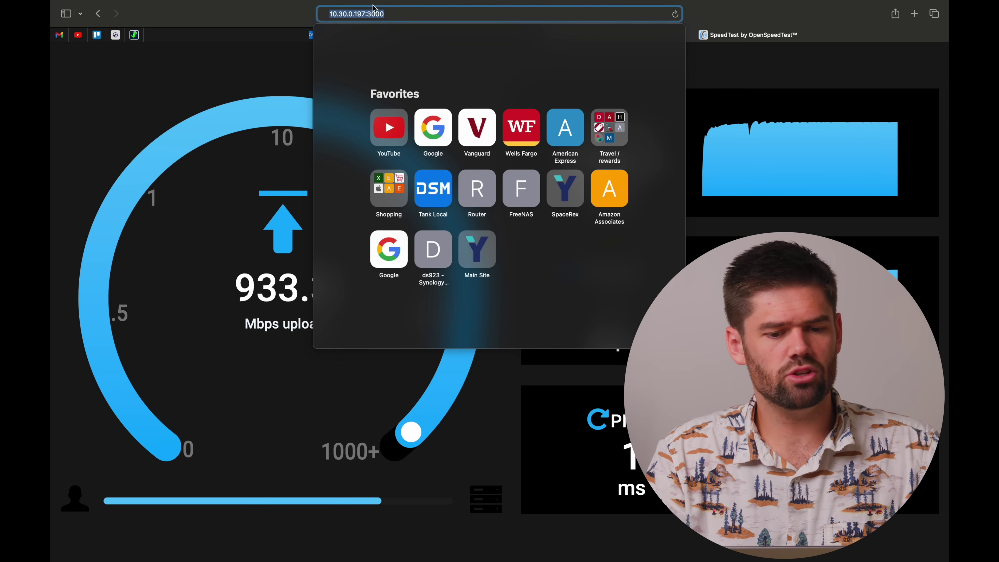
left_click(256, 97)
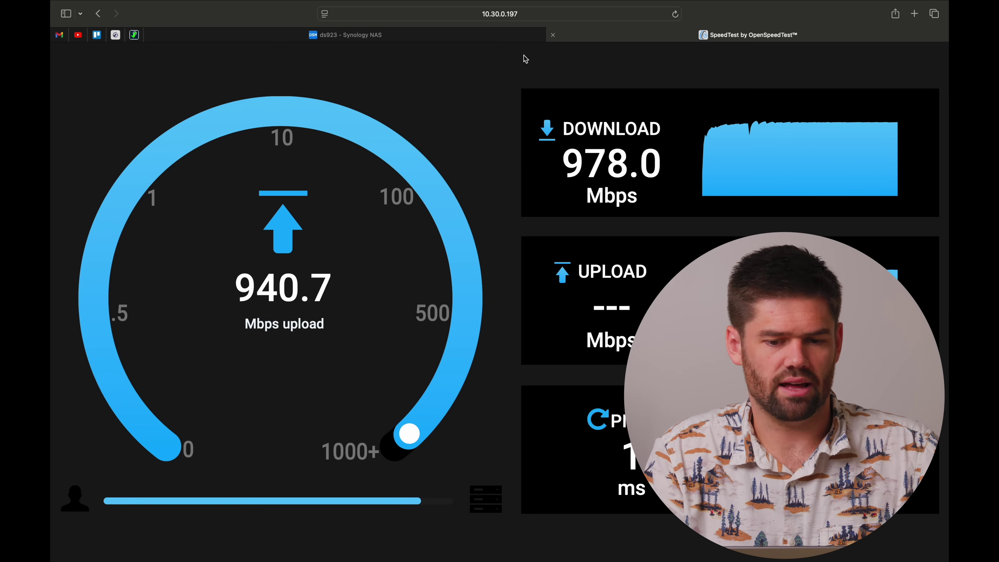
left_click(554, 35)
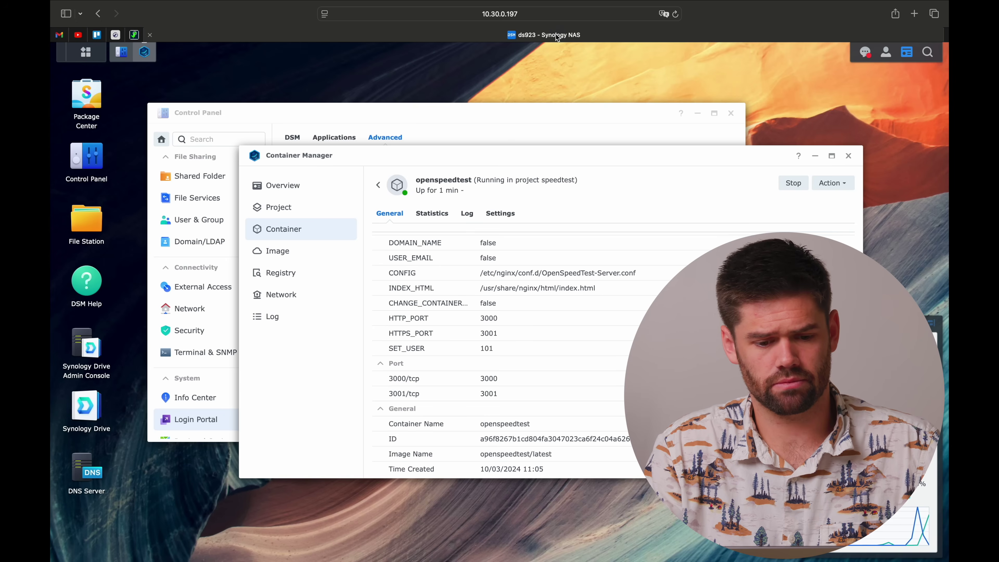
Step: Recheck the openspeedtest container's ports, close Container Manager and bring the Login Portal's advanced settings into clear view
scroll(539, 342, "down", 3)
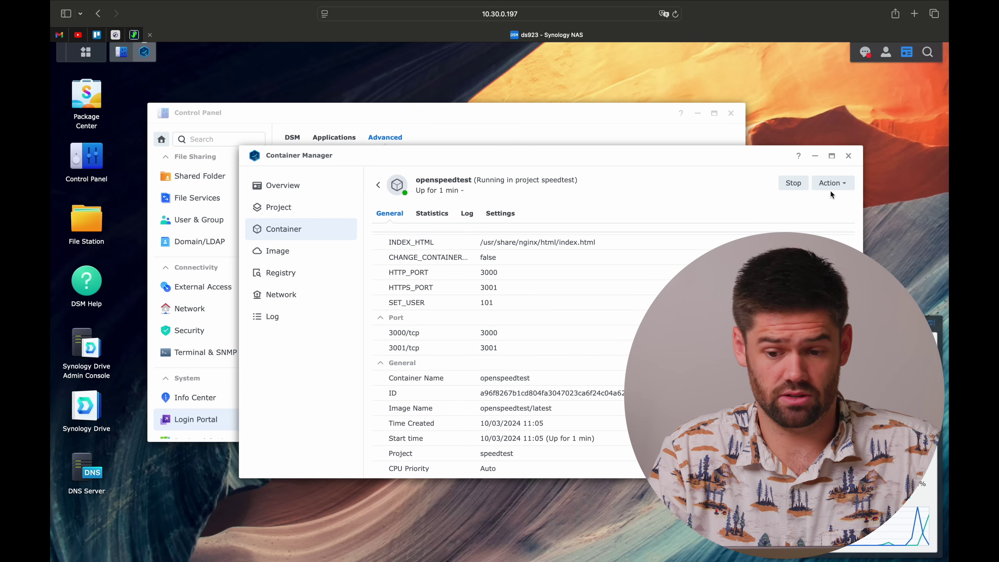
left_click(848, 155)
left_click_drag(376, 113, 424, 137)
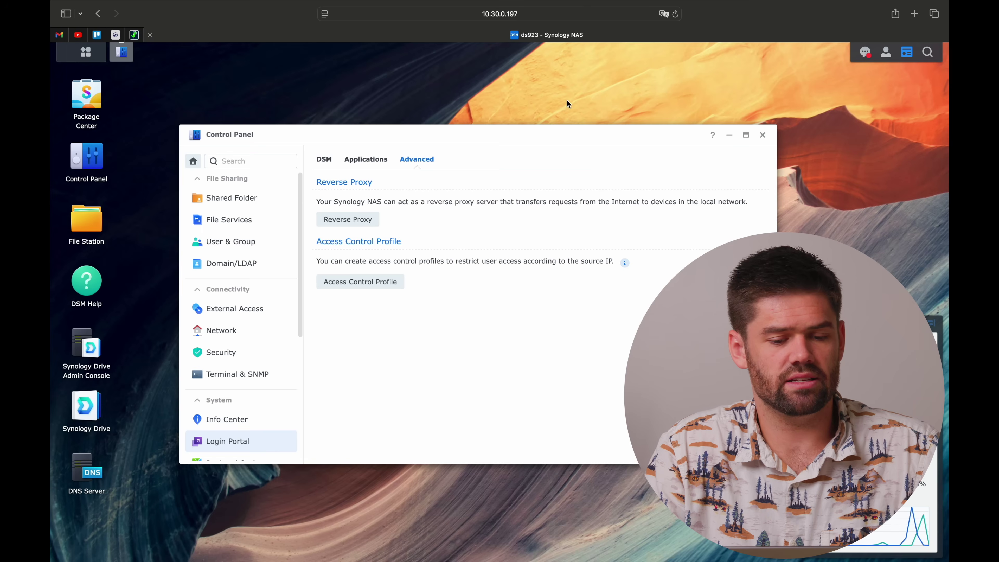
Step: Start a reverse proxy rule named "speedtest http" with source protocol HTTP, hostname speed.d.spacerex.co and port 80
left_click(345, 218)
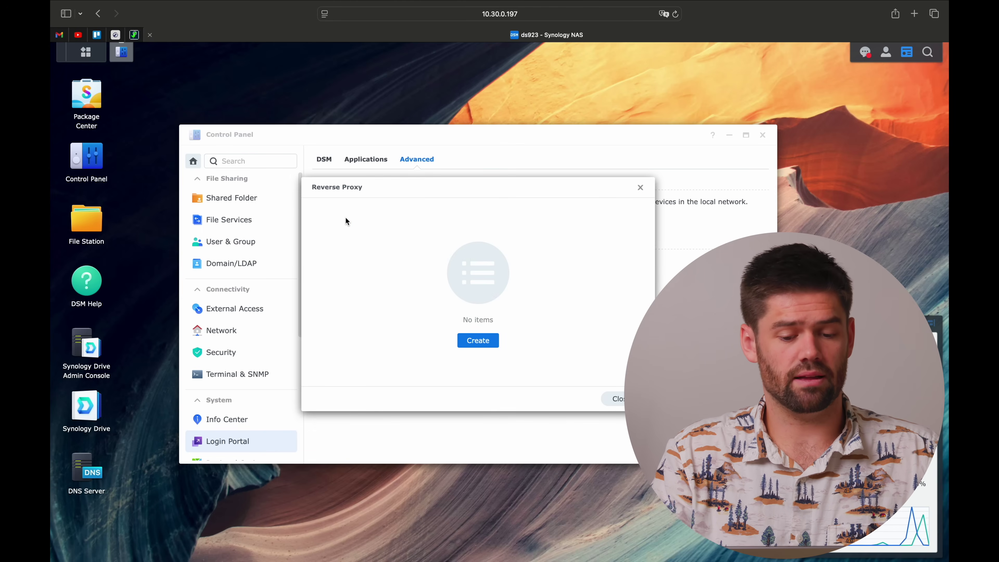
left_click(492, 344)
type("spee")
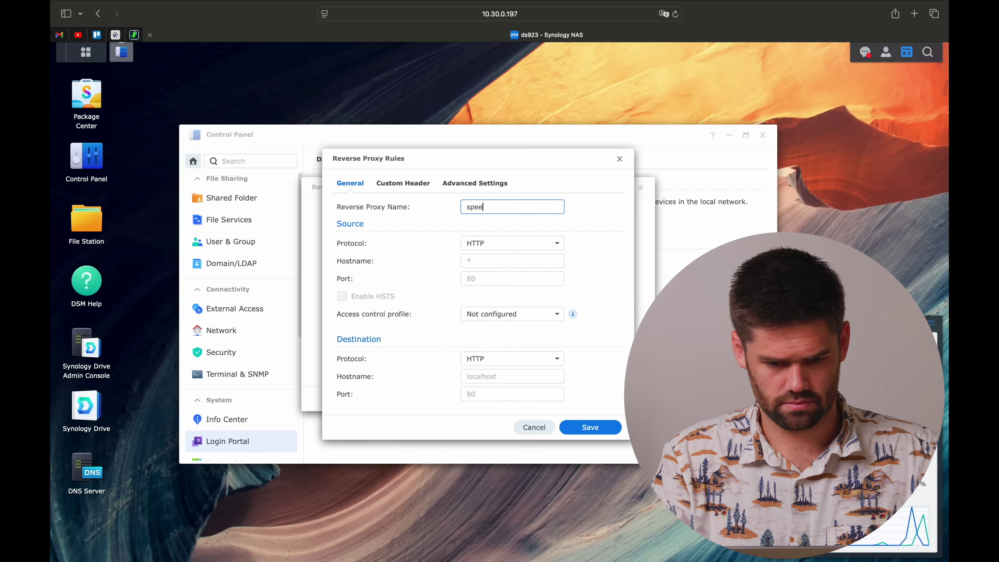
type("dtest http")
left_click(496, 278)
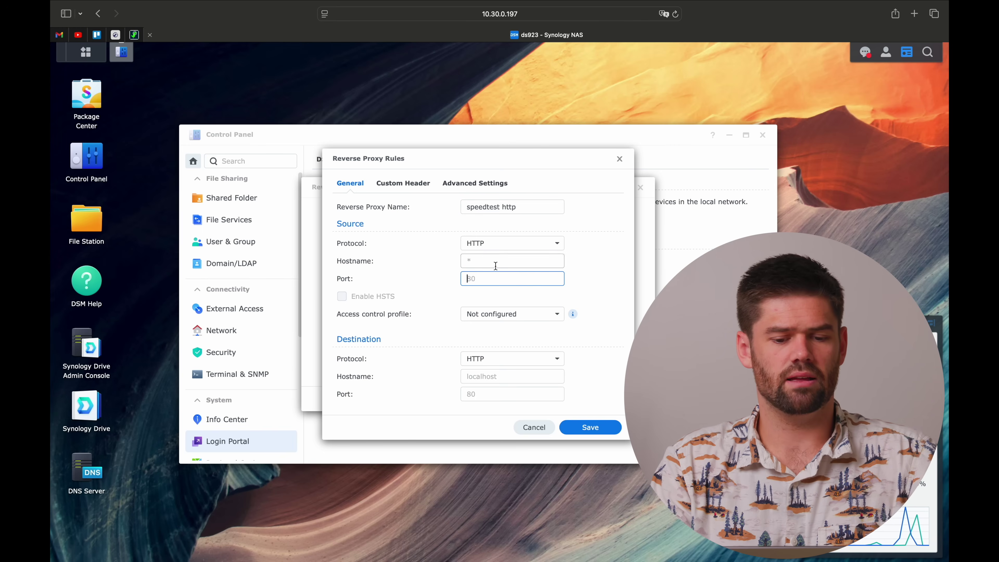
left_click(496, 260)
type("speed.d.")
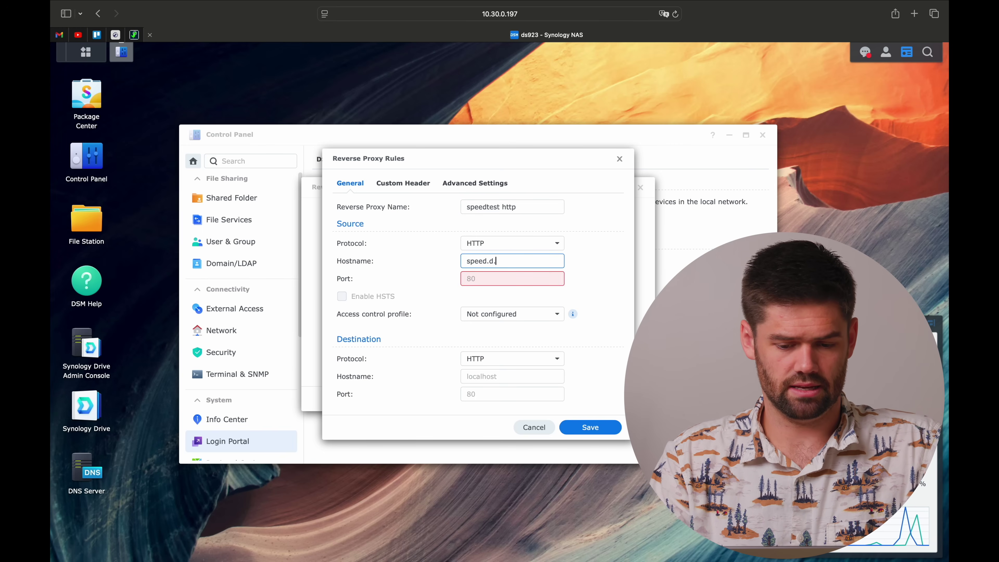
type("spacerex.co")
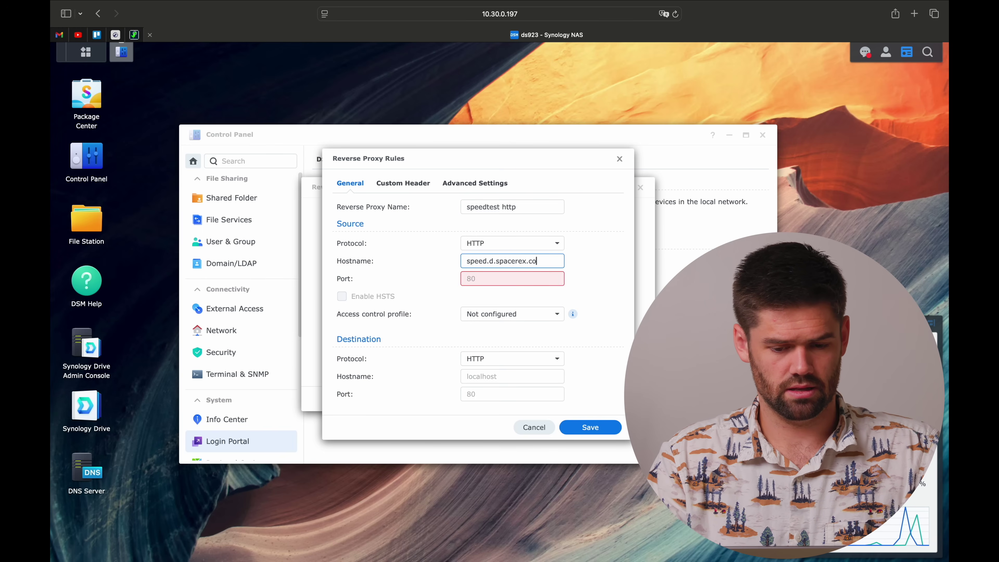
left_click(539, 281)
type("80")
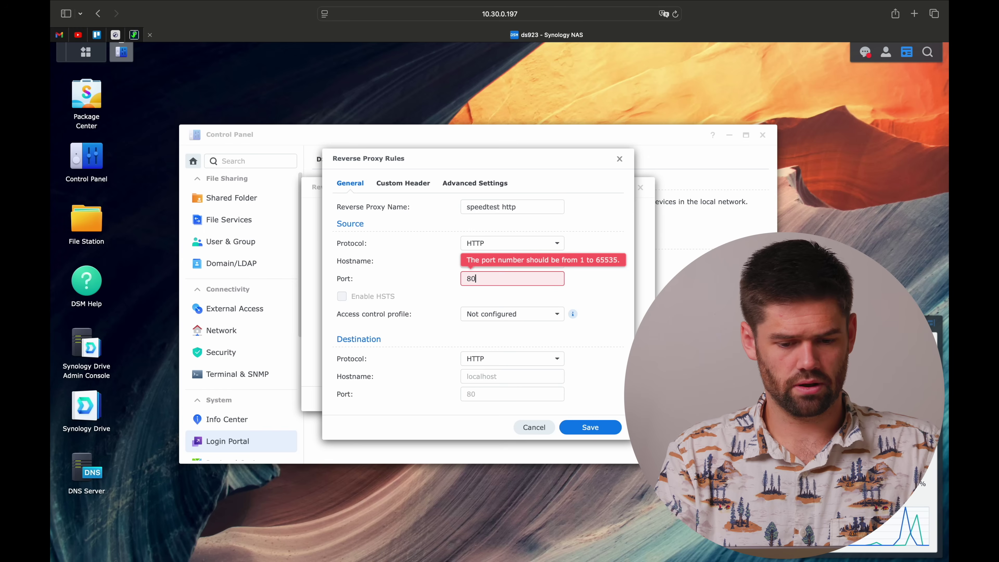
left_click(482, 266)
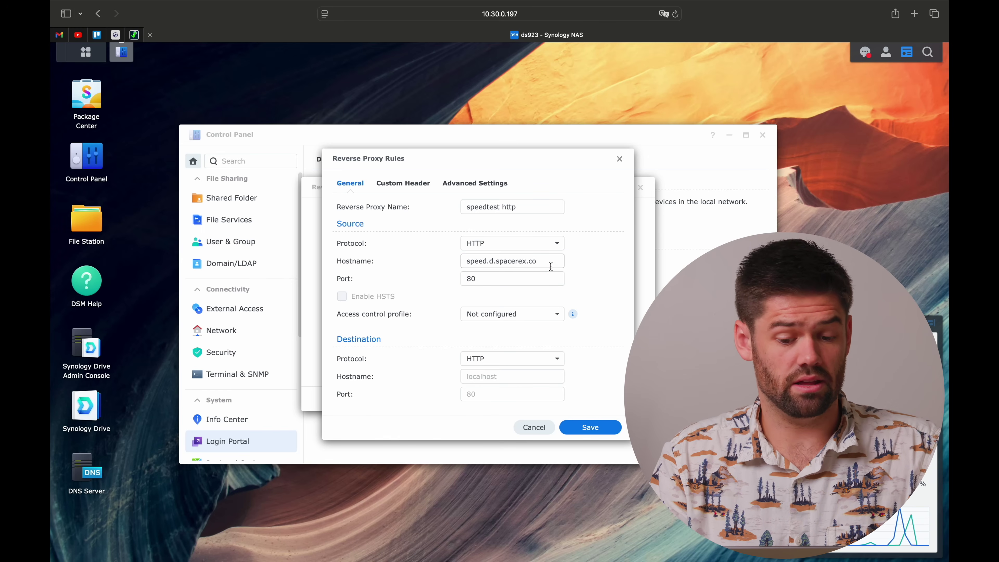
left_click_drag(546, 267, 382, 259)
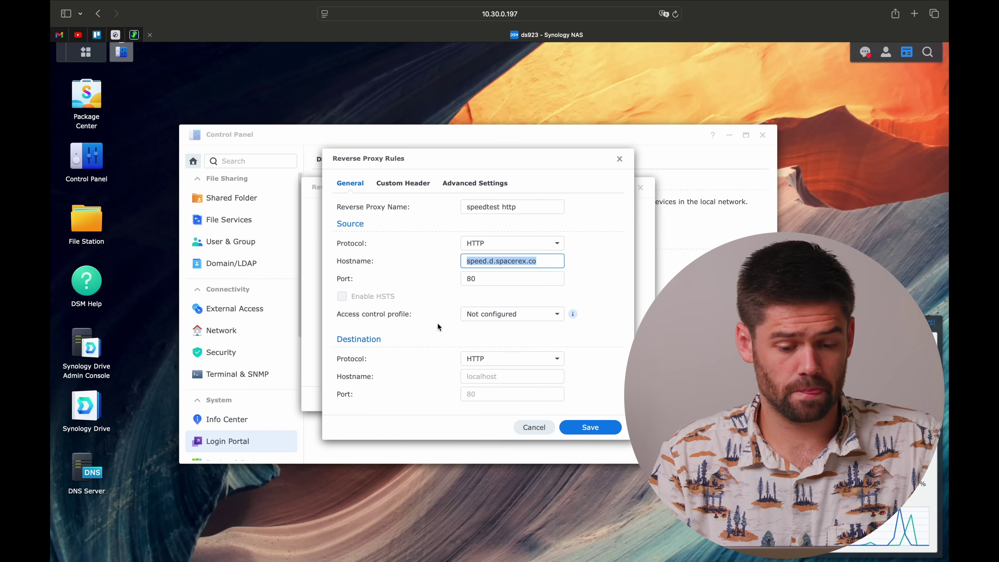
Step: Set the rule's destination to hostname localhost and port 3000 over HTTP, and save the rule
left_click(521, 374)
type("localhost")
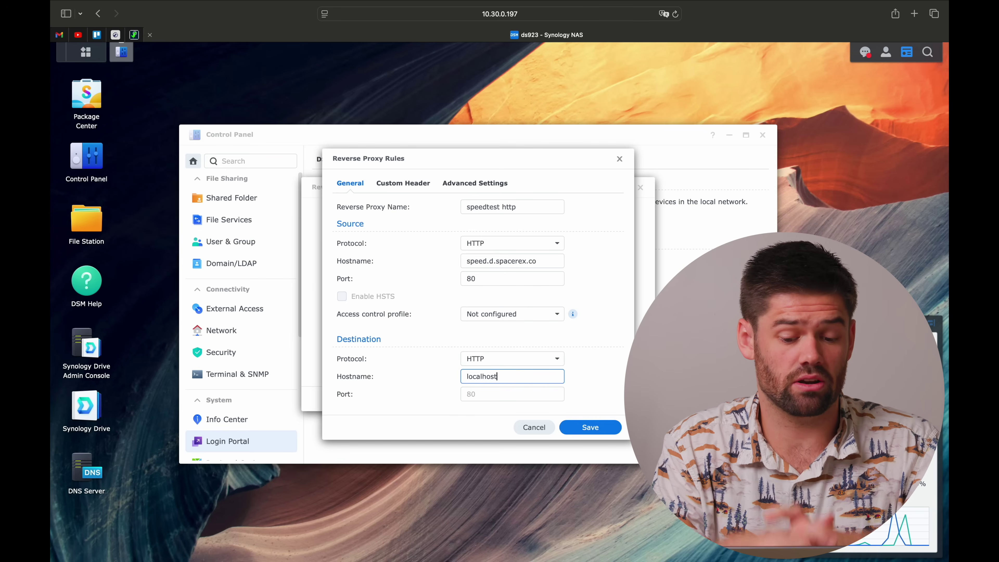
left_click(511, 393)
type("3000")
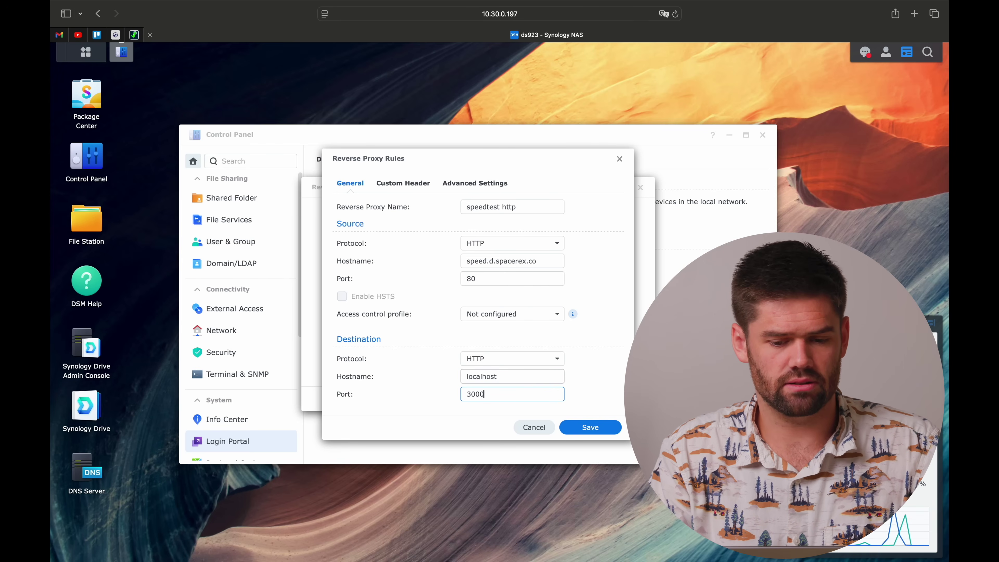
left_click(604, 428)
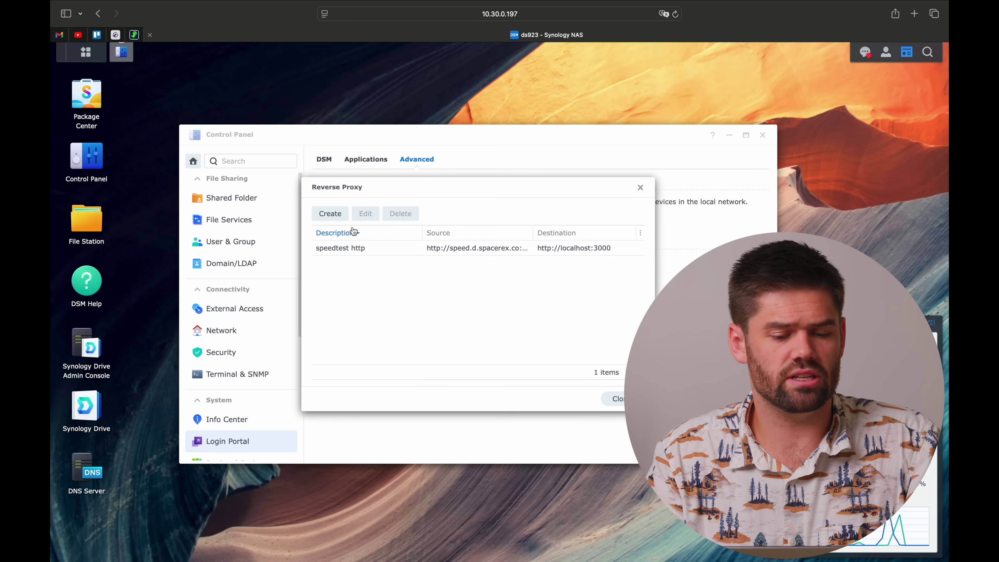
Step: Start a second reverse proxy rule named "speed https" with source protocol HTTPS, hostname speed.d.spacerex.co and port 443
left_click(340, 216)
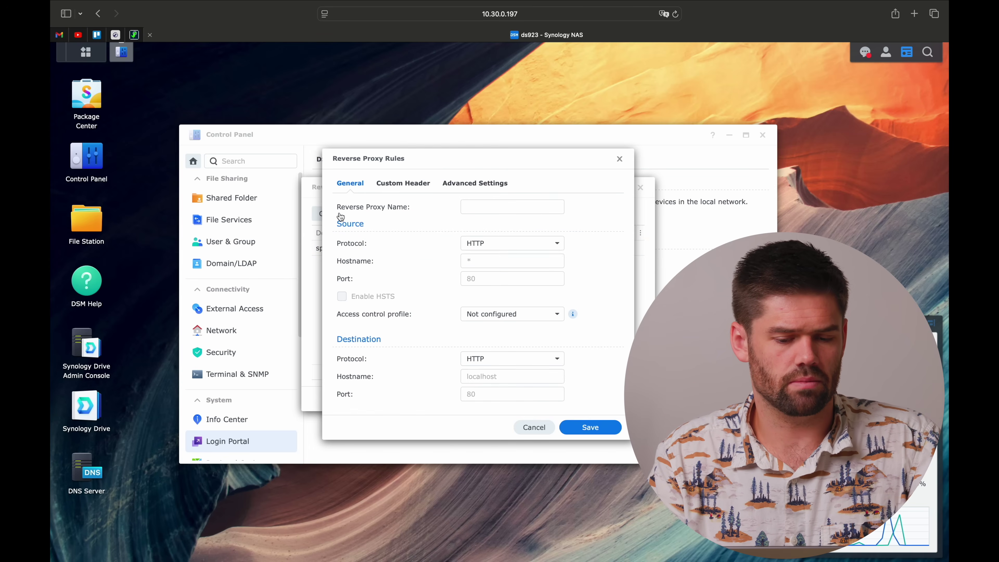
left_click(503, 210)
type("speed https")
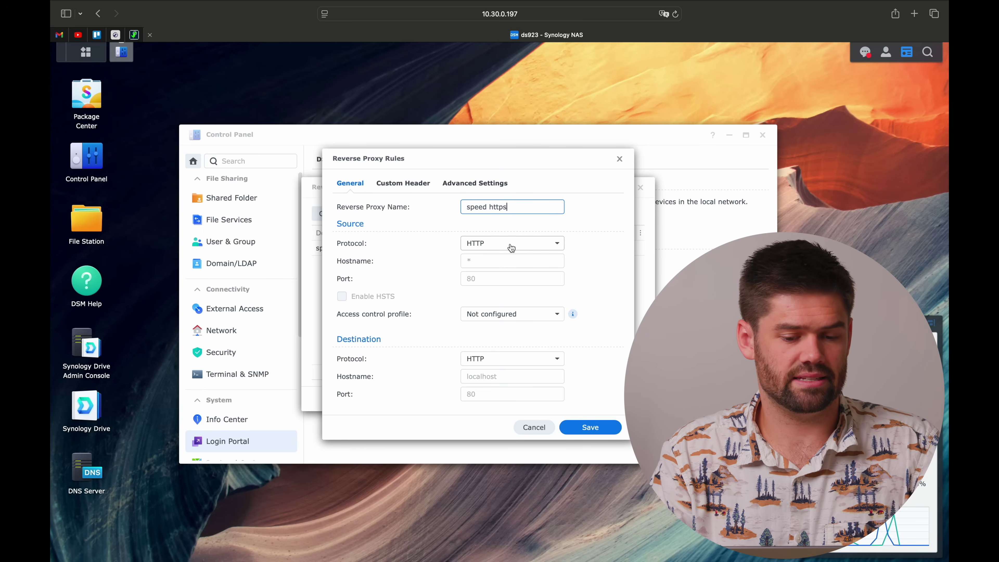
left_click(511, 247)
left_click(504, 279)
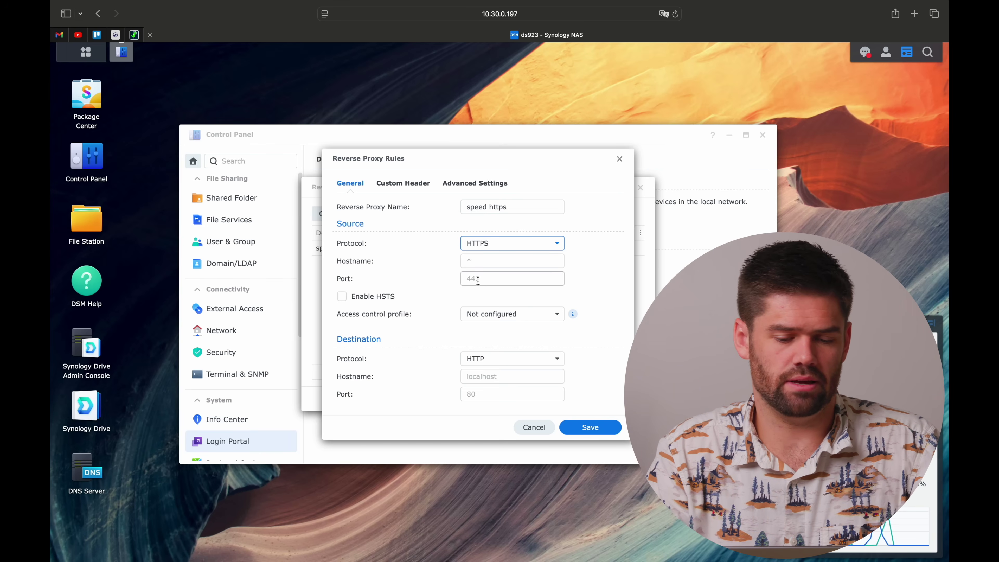
left_click(485, 259)
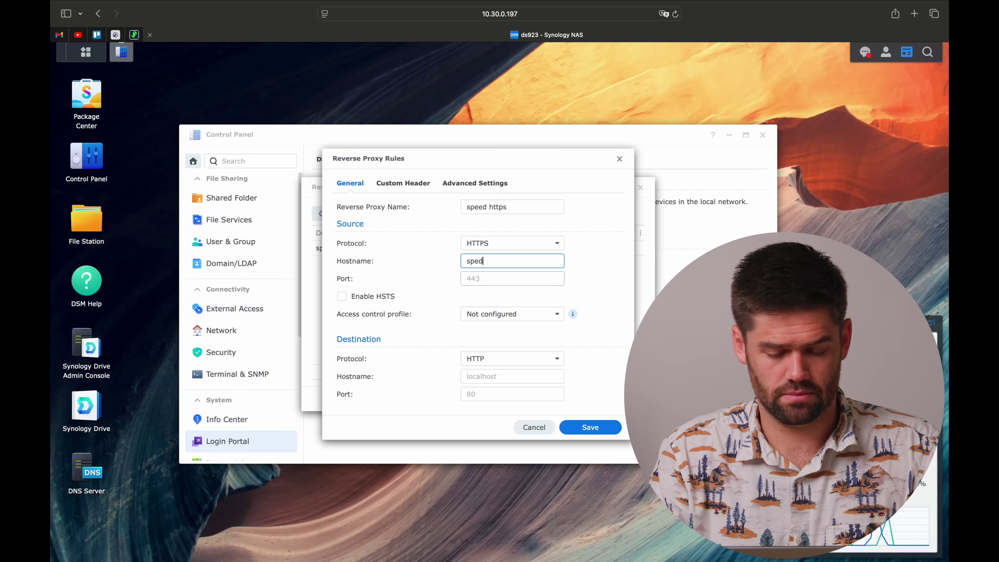
left_click(482, 280)
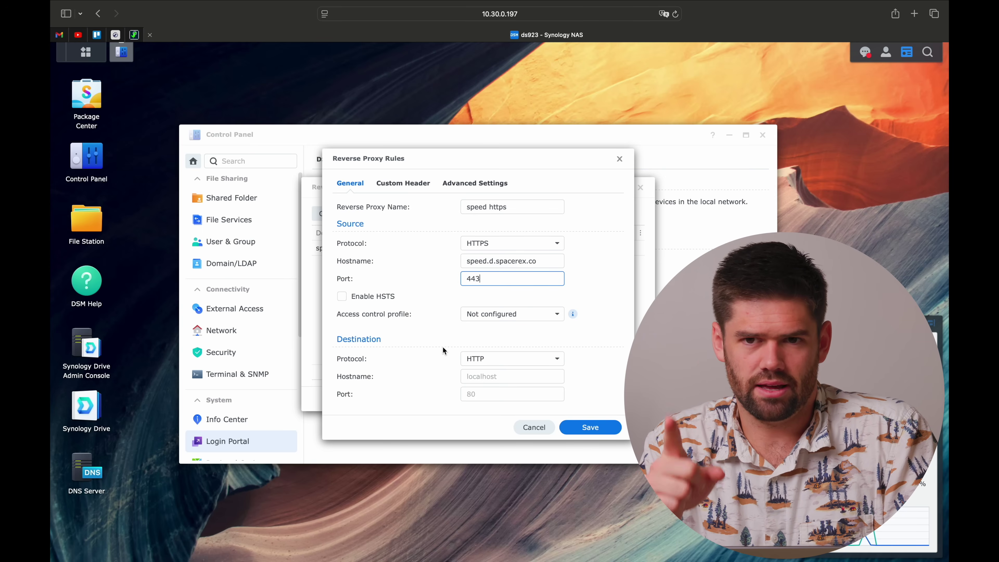
Step: Point the HTTPS rule's destination to localhost on port 3000, keeping the HTTP protocol, and save the rule
left_click(519, 359)
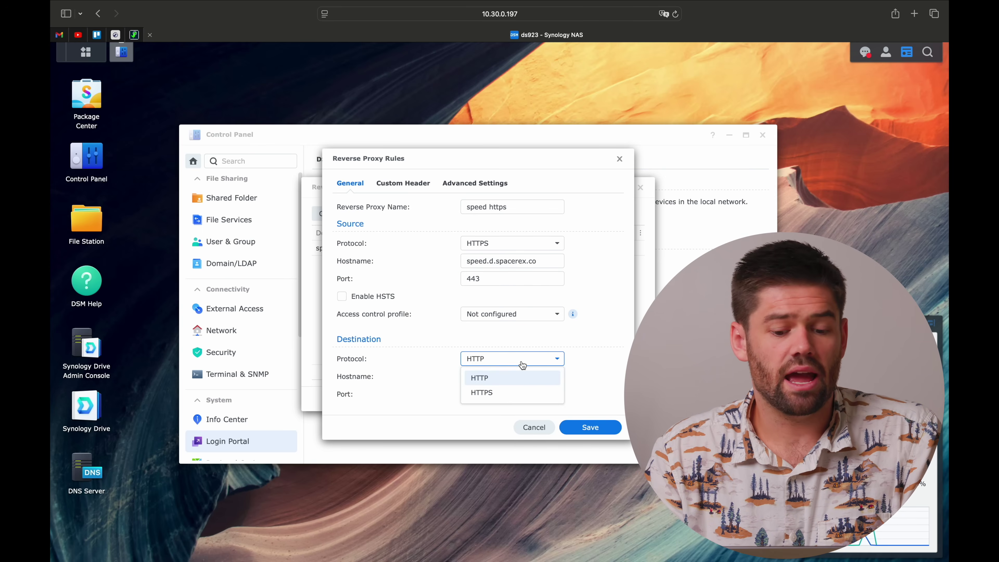
left_click(571, 334)
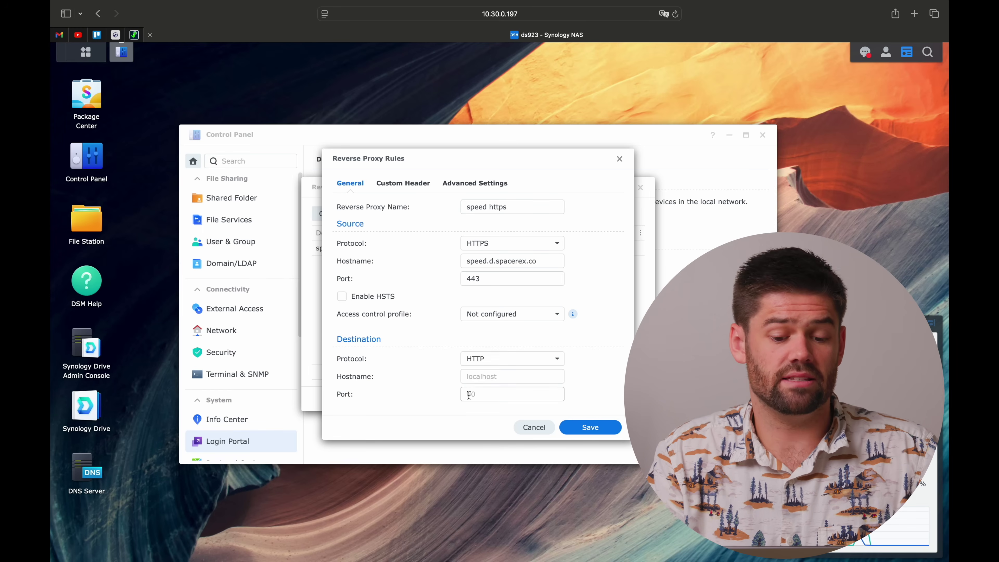
left_click(479, 381)
type("localh")
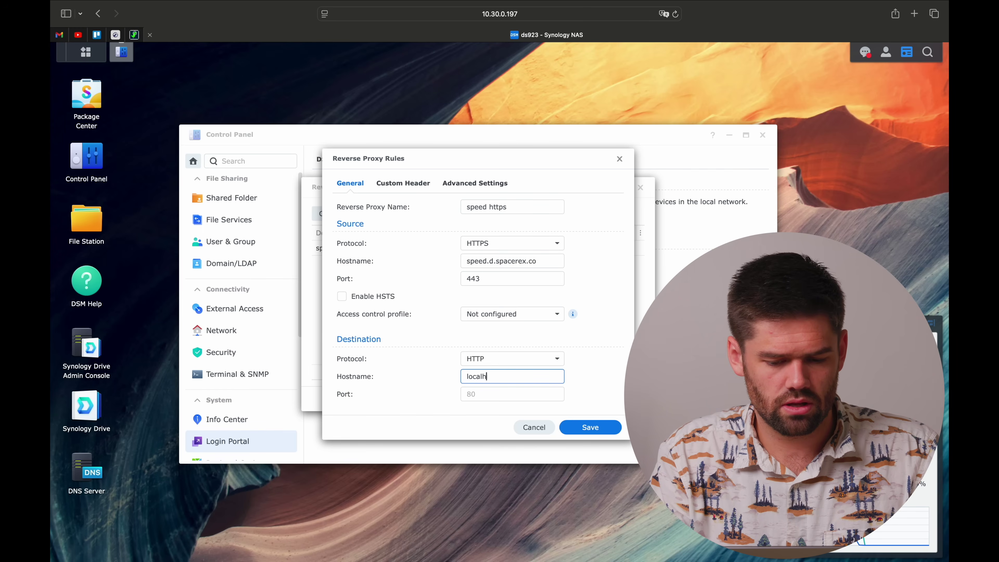
type("ost")
key("Tab")
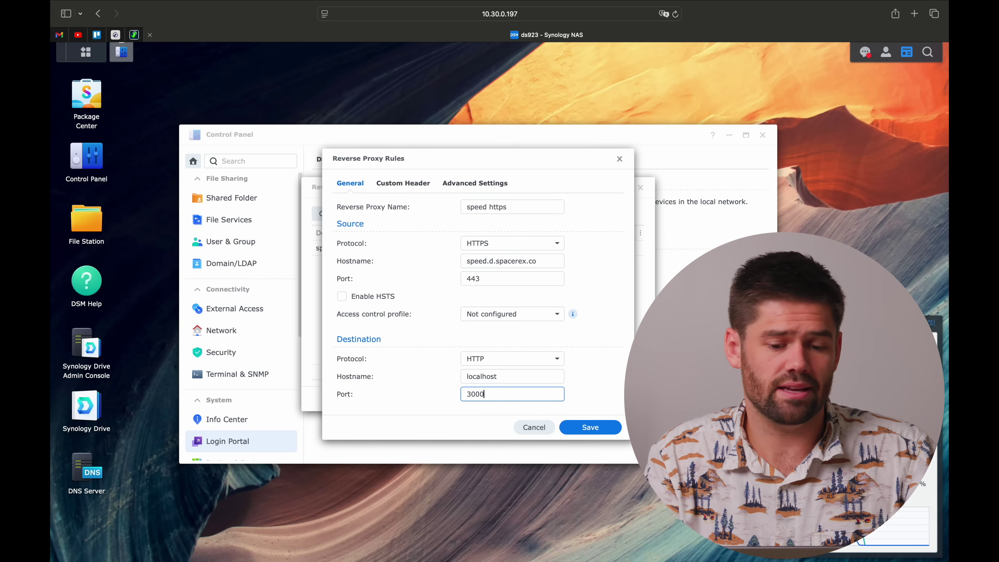
triple_click(542, 262)
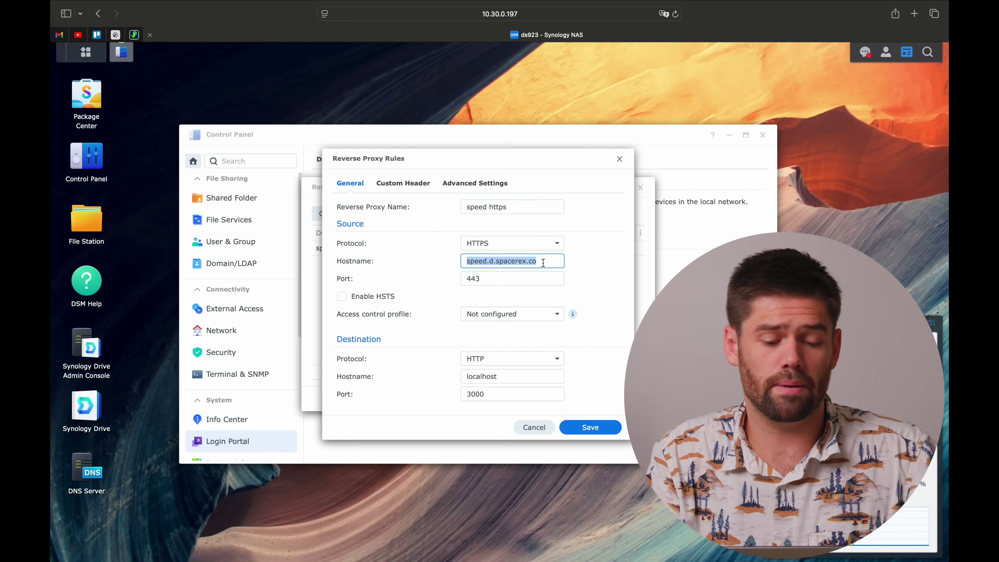
left_click(591, 426)
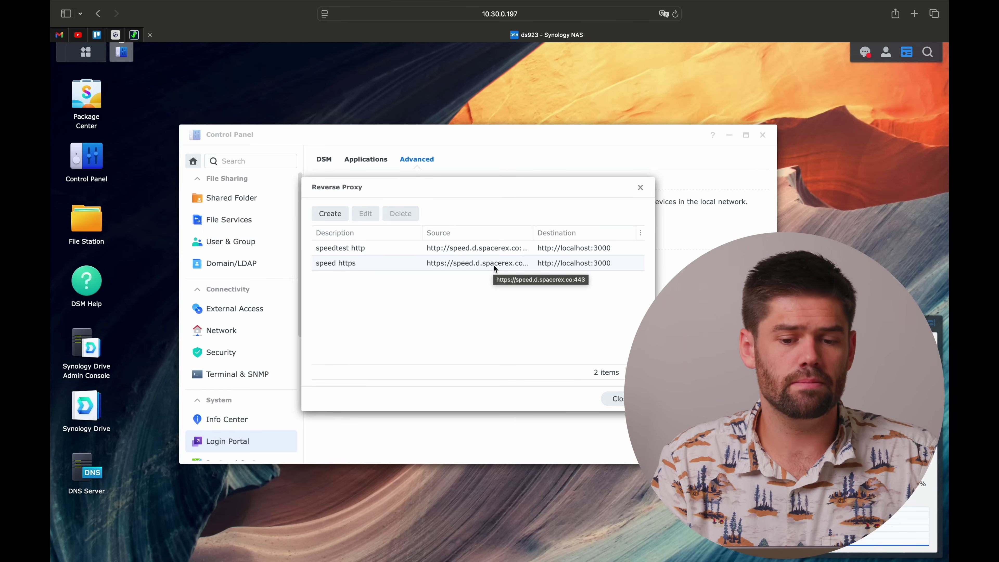
Step: In DNS Server, add an A record named speed with IP address 10.30.0.197 to the d.spacerex.co zone
left_click(89, 461)
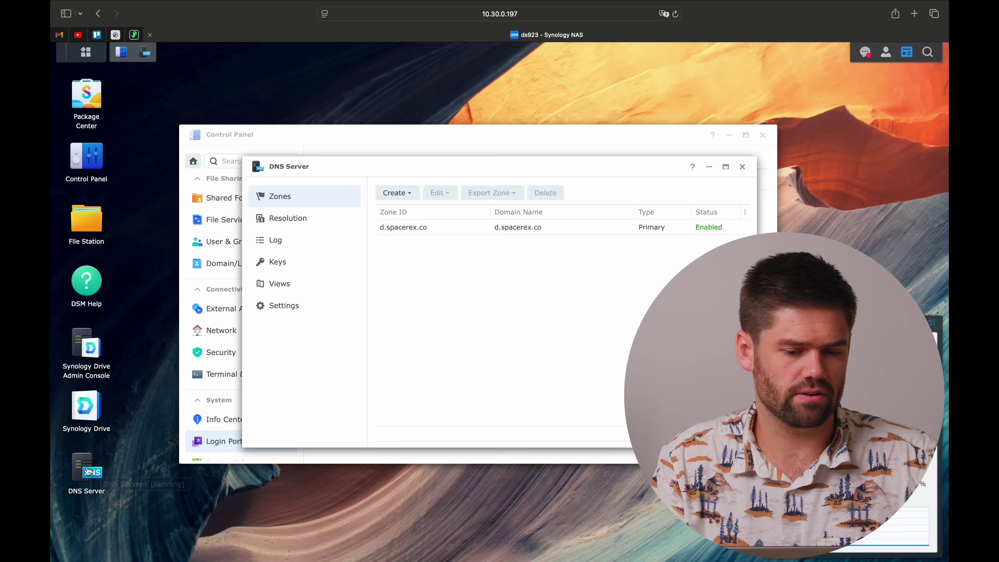
double_click(423, 226)
left_click(359, 217)
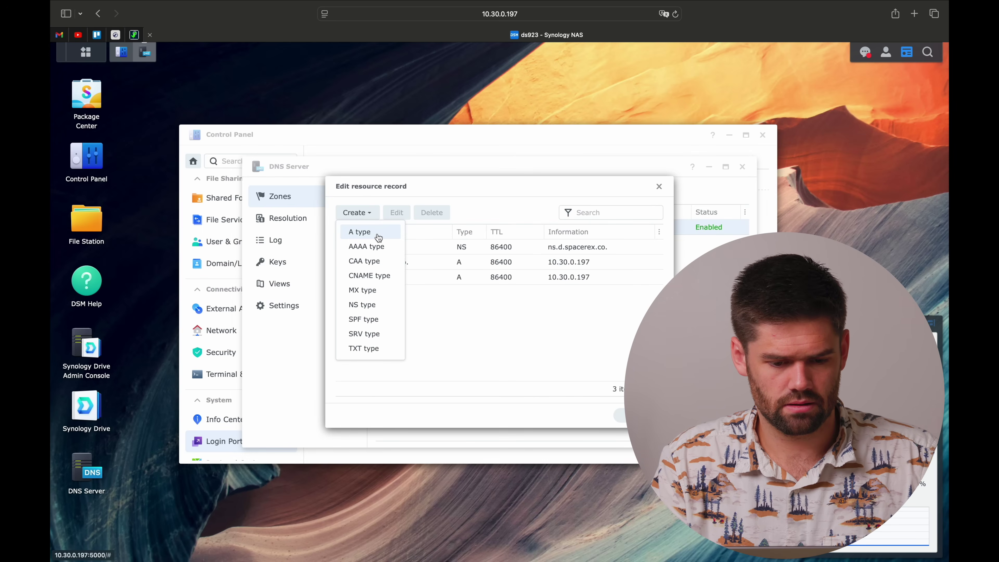
left_click(368, 232)
type("speed")
left_click(426, 332)
type("10.30.0.197")
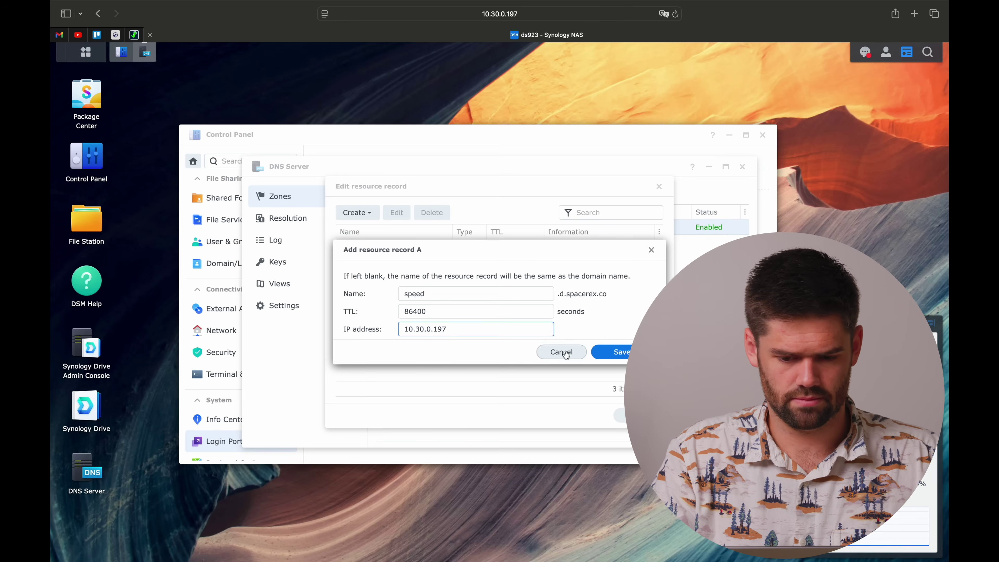
left_click(621, 351)
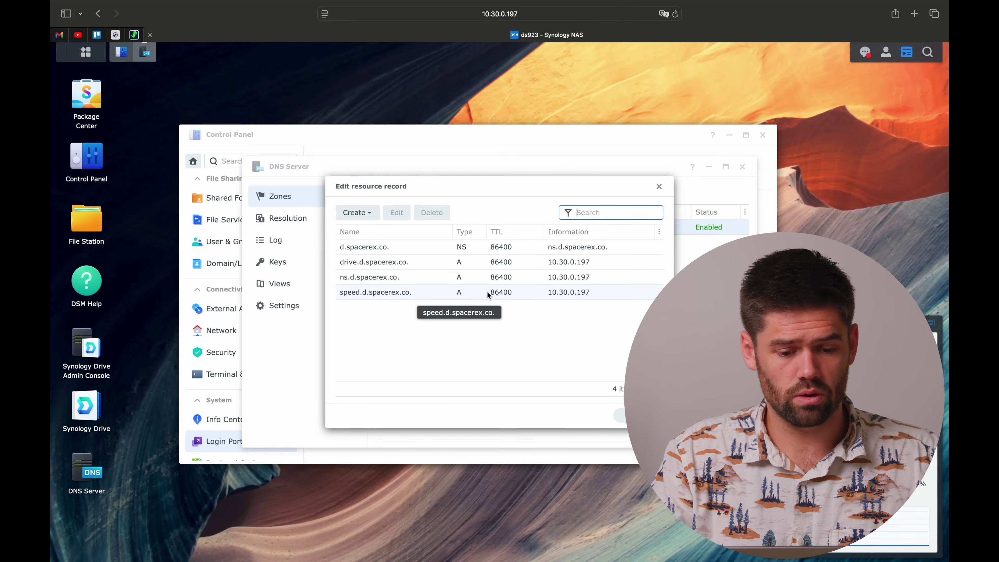
Step: Review the speed A record without editing it, and close DNS Server and the reverse proxy list
left_click(392, 296)
double_click(391, 293)
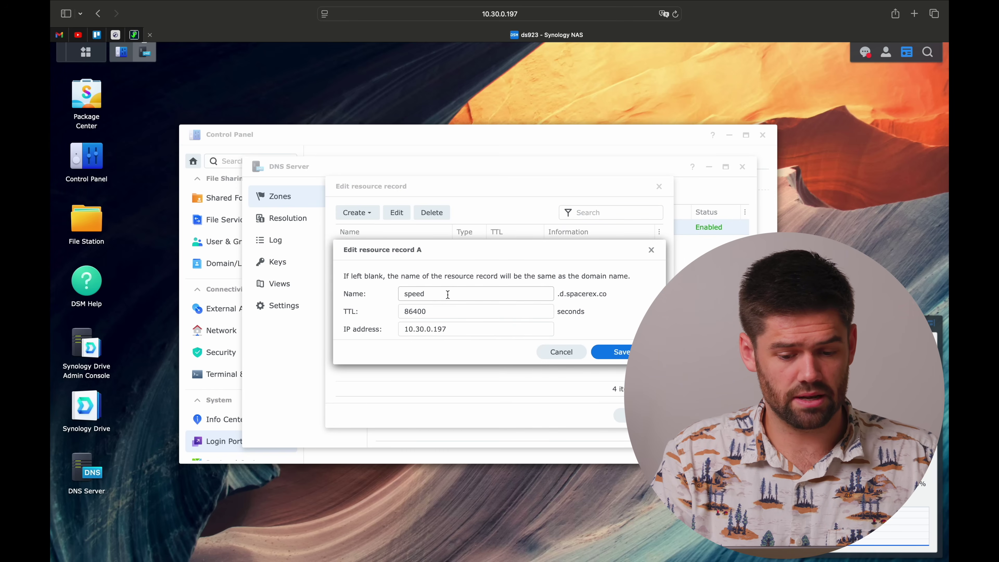
left_click(564, 355)
left_click(659, 186)
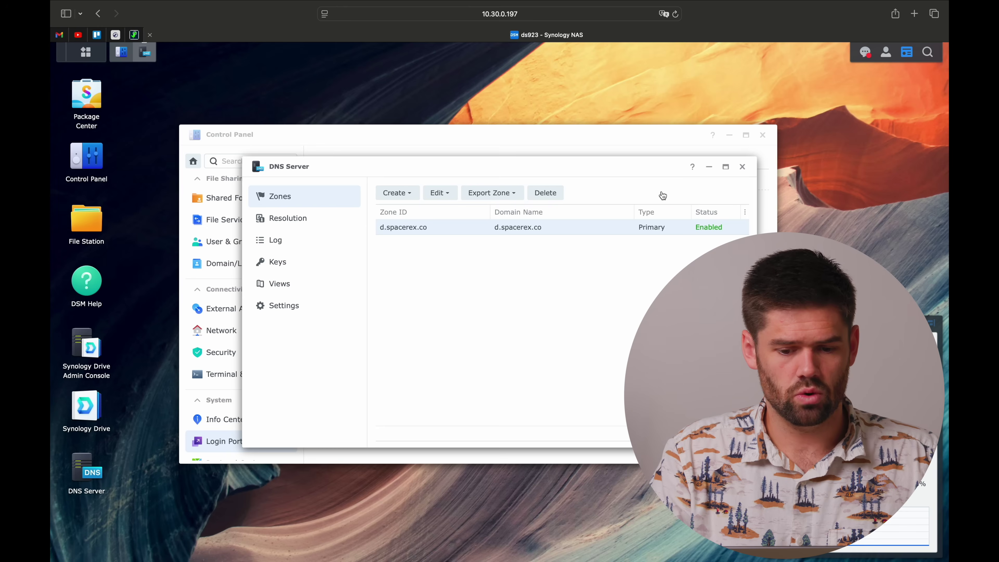
left_click(742, 166)
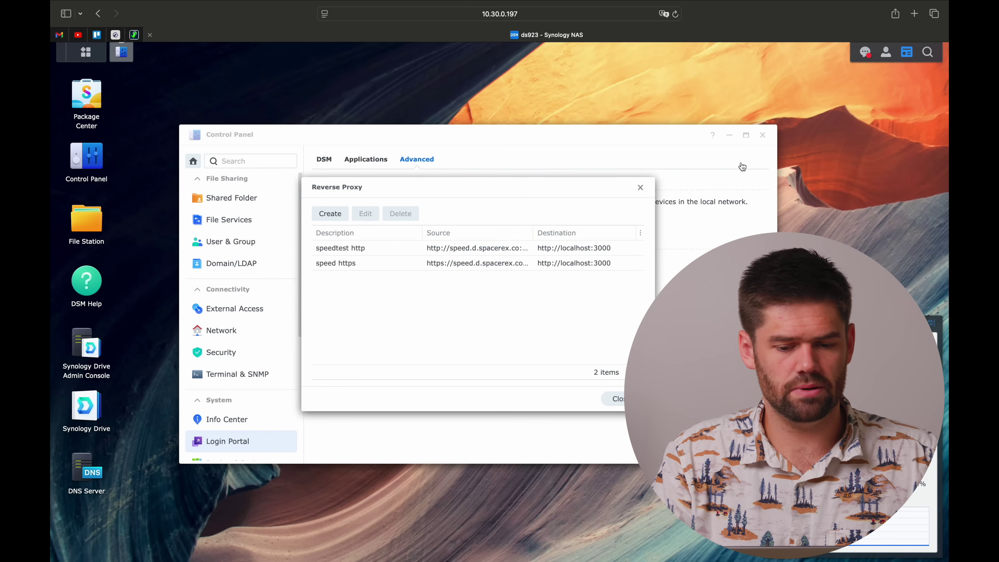
left_click(640, 187)
Step: Open speed.d.spacerex.co in a new browser tab and check the page's full address
key("super+t")
type("speed.d.spacerex.co")
key("Return")
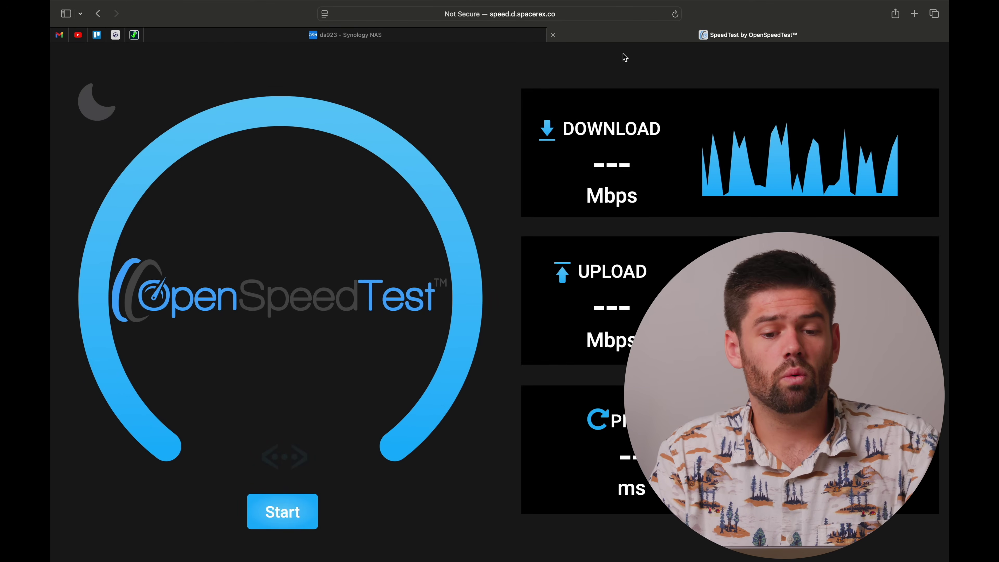
left_click(576, 16)
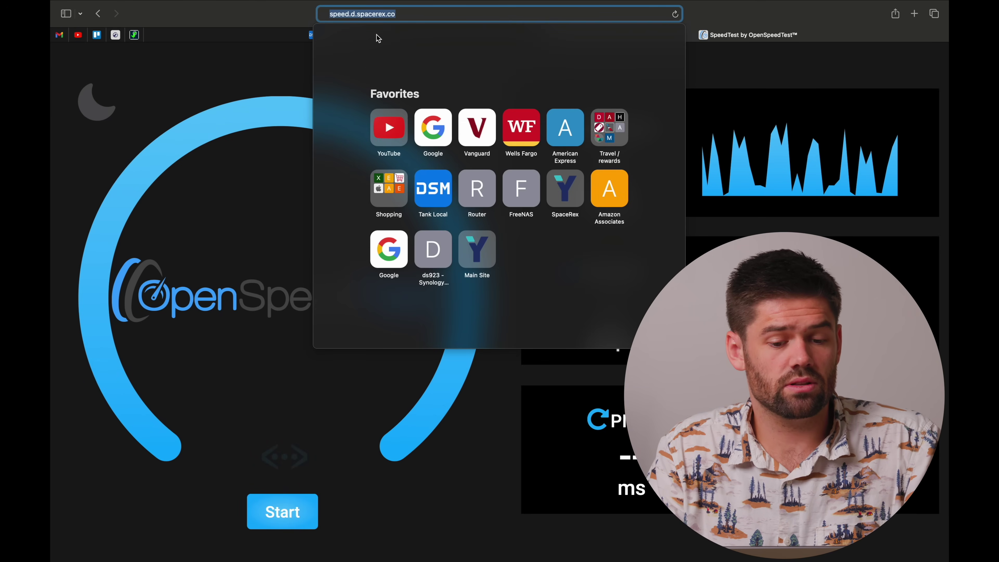
left_click(285, 93)
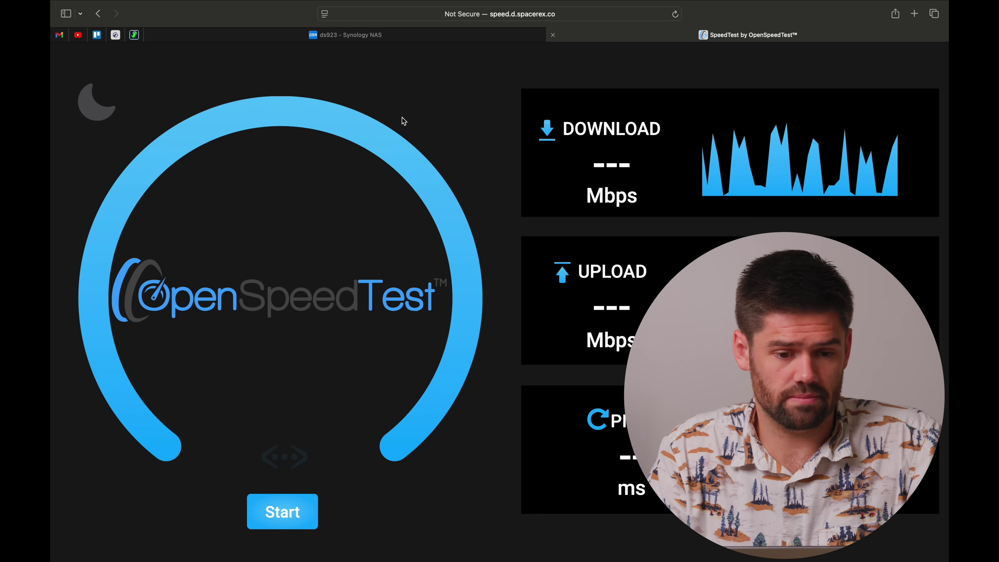
left_click(516, 14)
key("Left")
type("https")
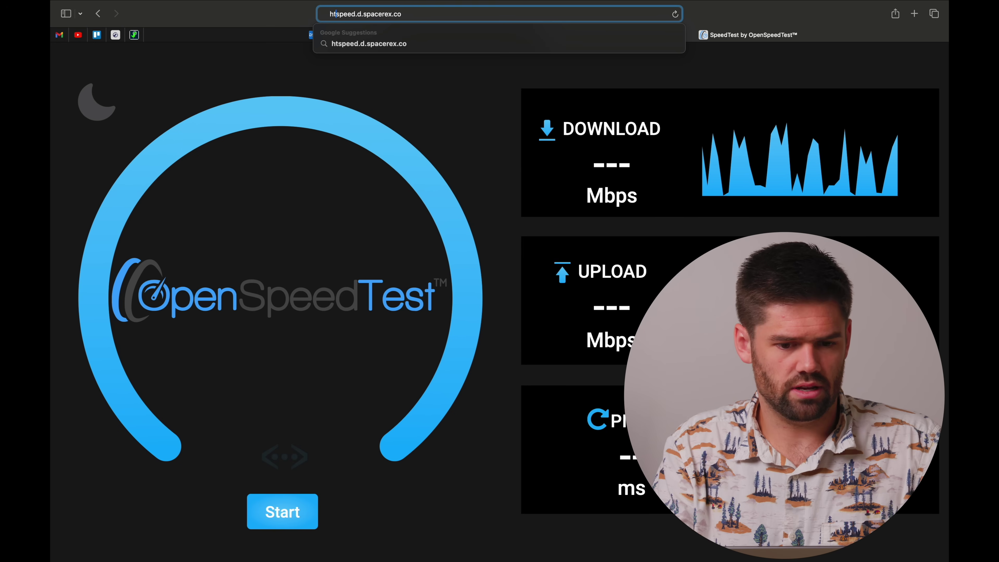
type("://")
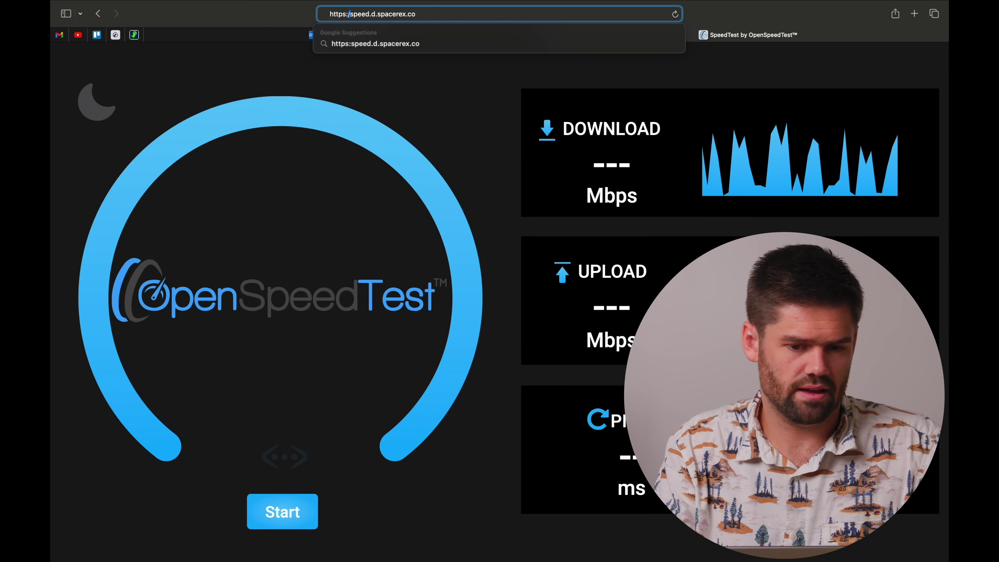
key("Return")
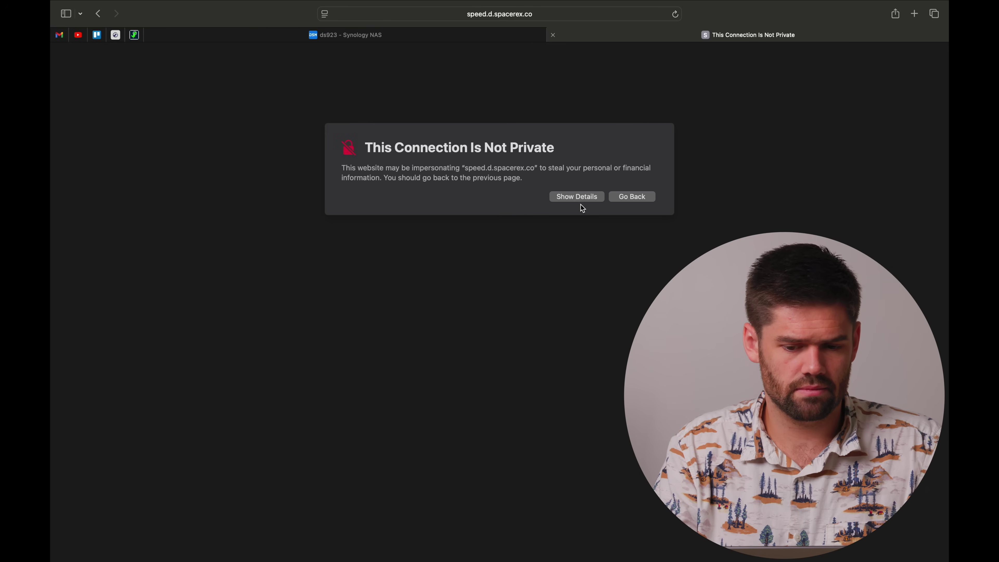
Step: Proceed past the browser's privacy warning and visit speed.d.spacerex.co over the untrusted HTTPS connection
left_click(579, 199)
left_click(364, 270)
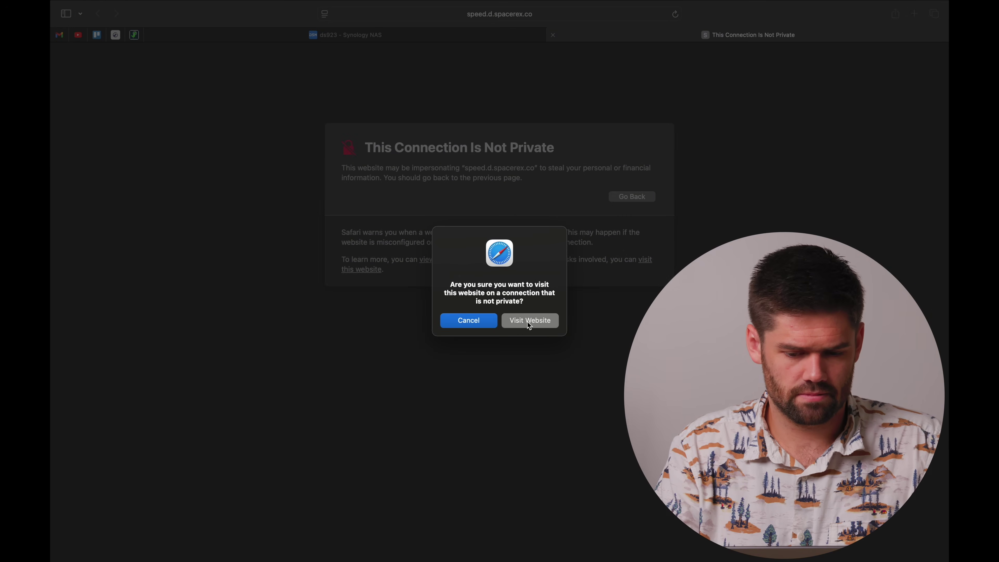
left_click(529, 322)
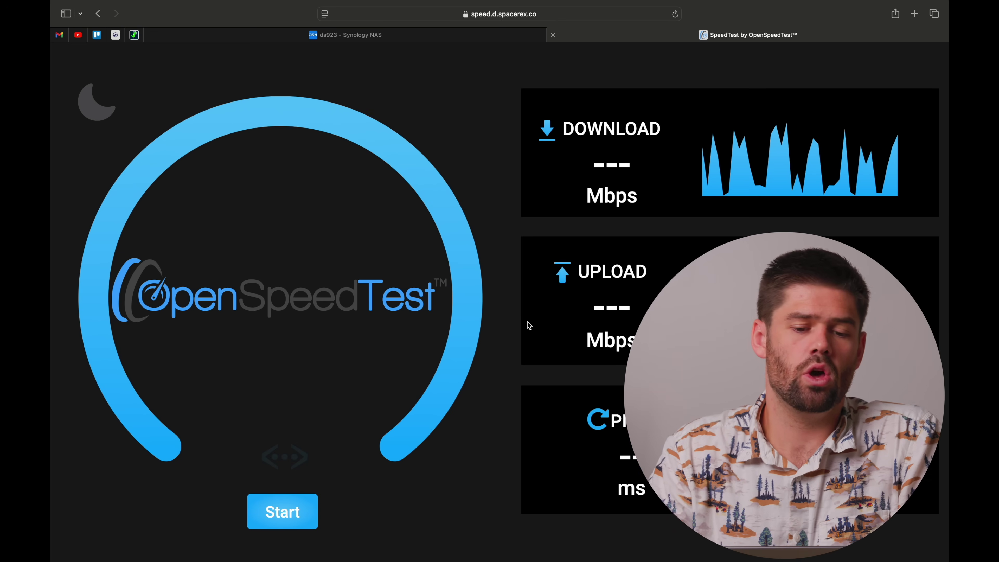
Step: Return to the NAS's reverse proxy list and review the source and destination settings of the speed https rule
mouse_move(430, 38)
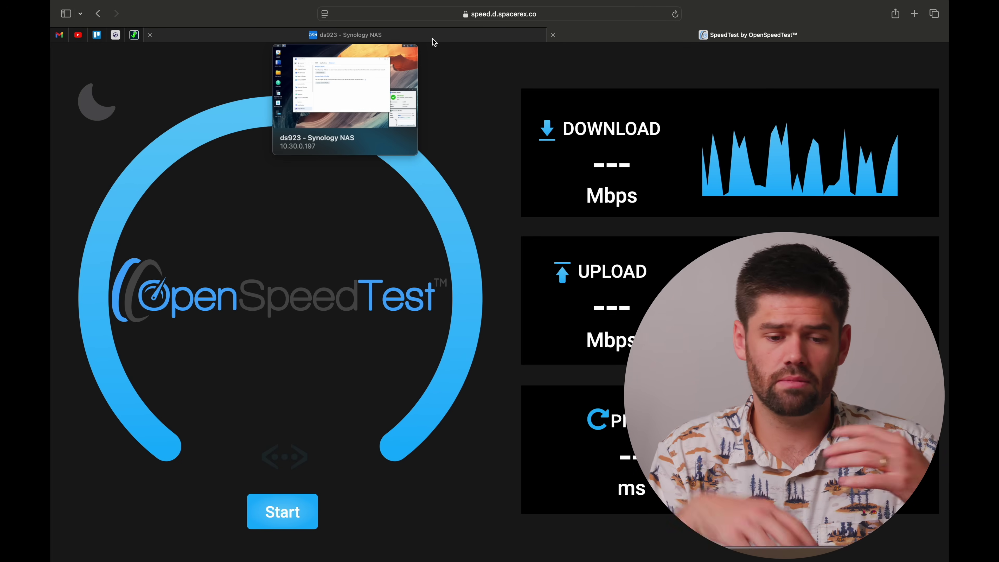
left_click(432, 39)
left_click(346, 219)
left_click(430, 263)
left_click(365, 214)
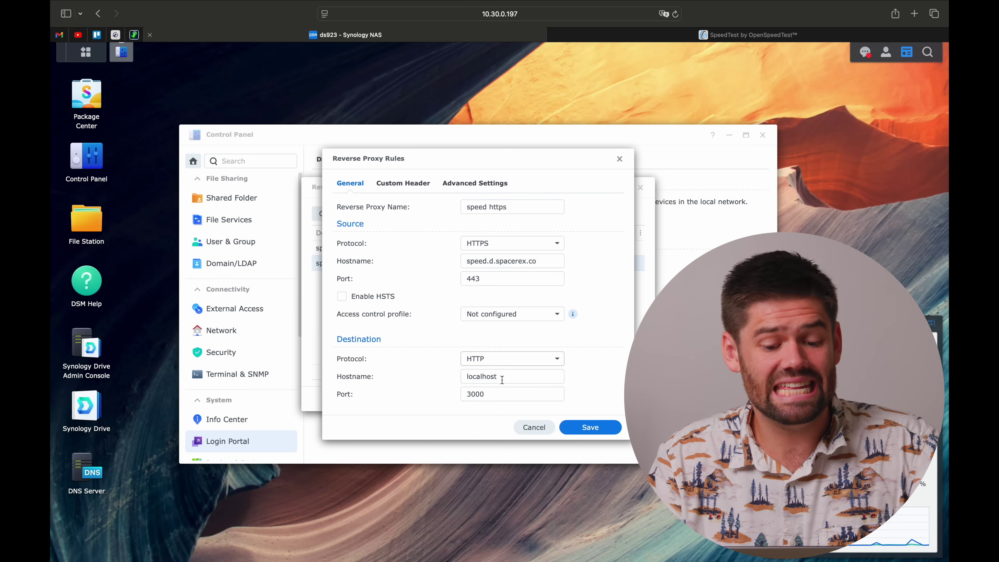
double_click(512, 382)
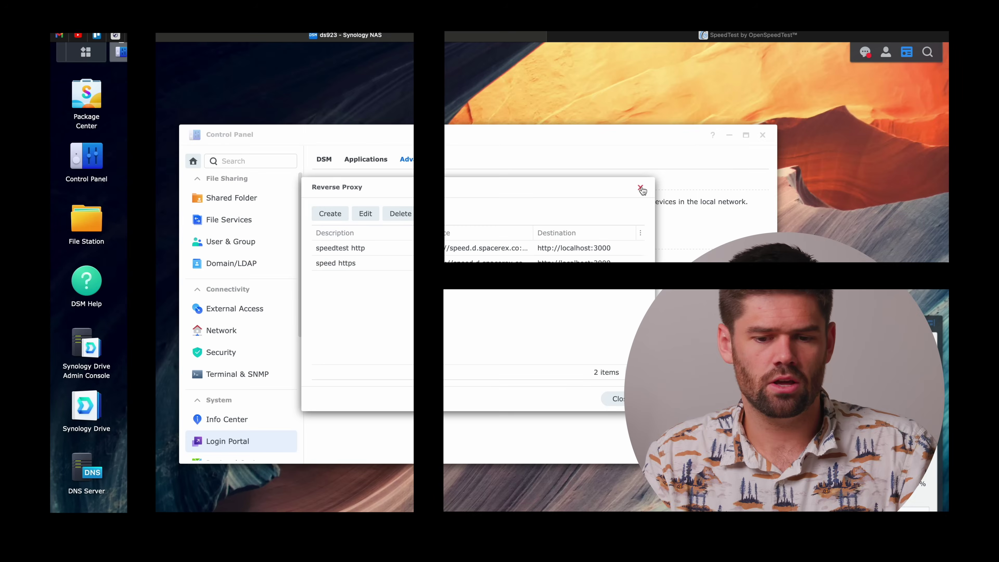
Step: On the speed.d.spacerex.co page, inspect the certificate used for the encrypted connection, and close its details
left_click(686, 37)
left_click(466, 16)
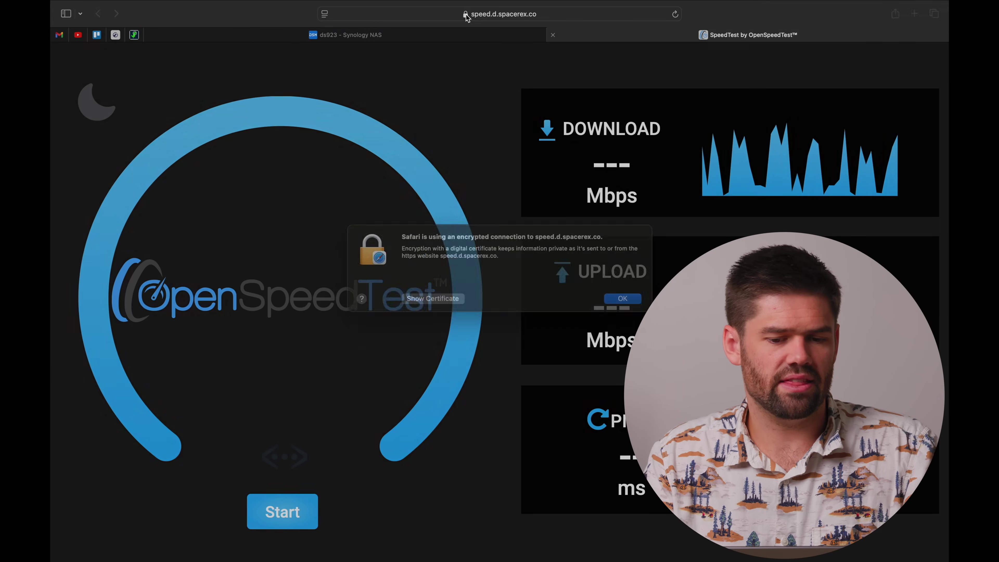
left_click(448, 313)
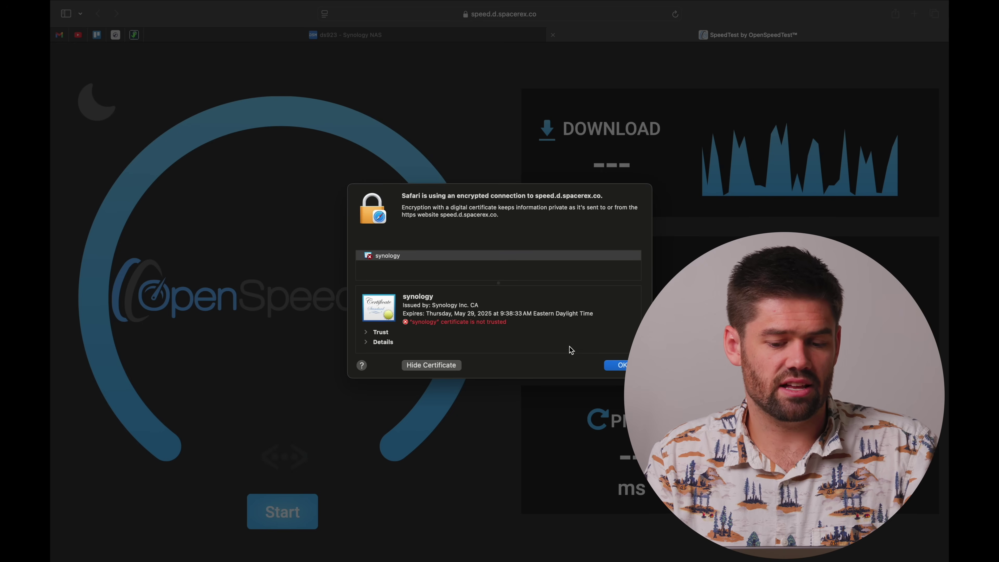
left_click(622, 366)
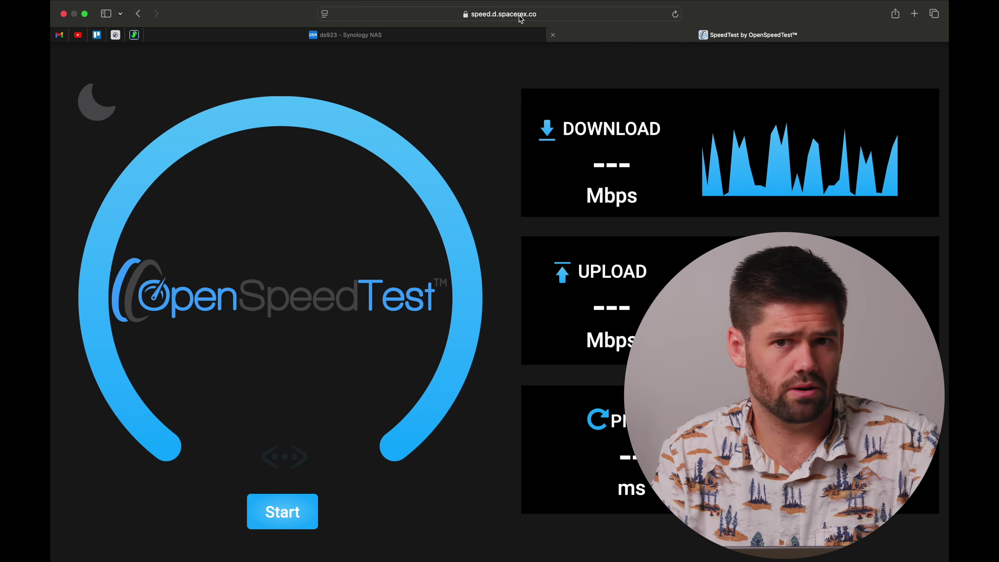
Step: Close the NAS's reverse proxy list and view the details of the site.spacerex.co certificate in the Security settings
left_click(486, 31)
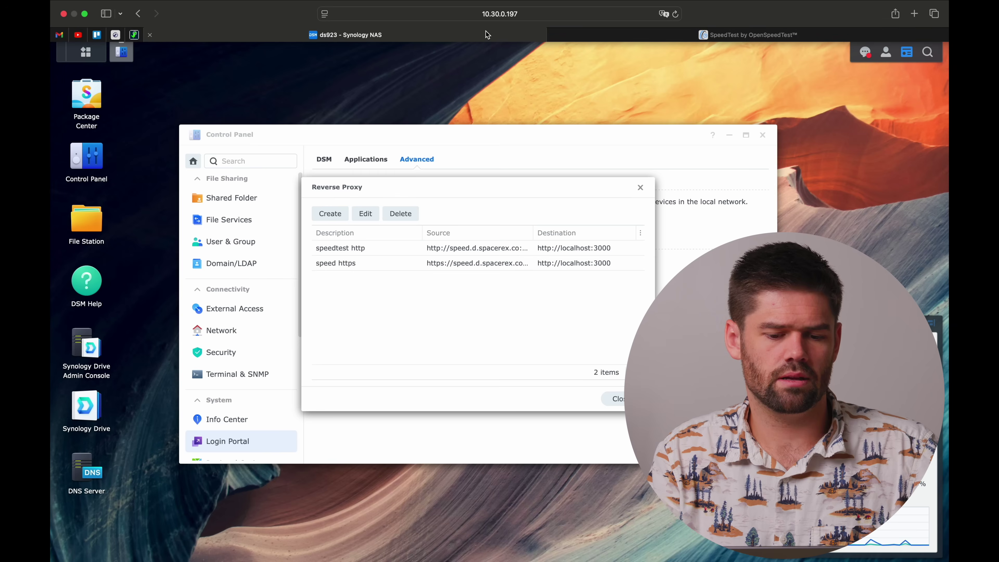
left_click(641, 189)
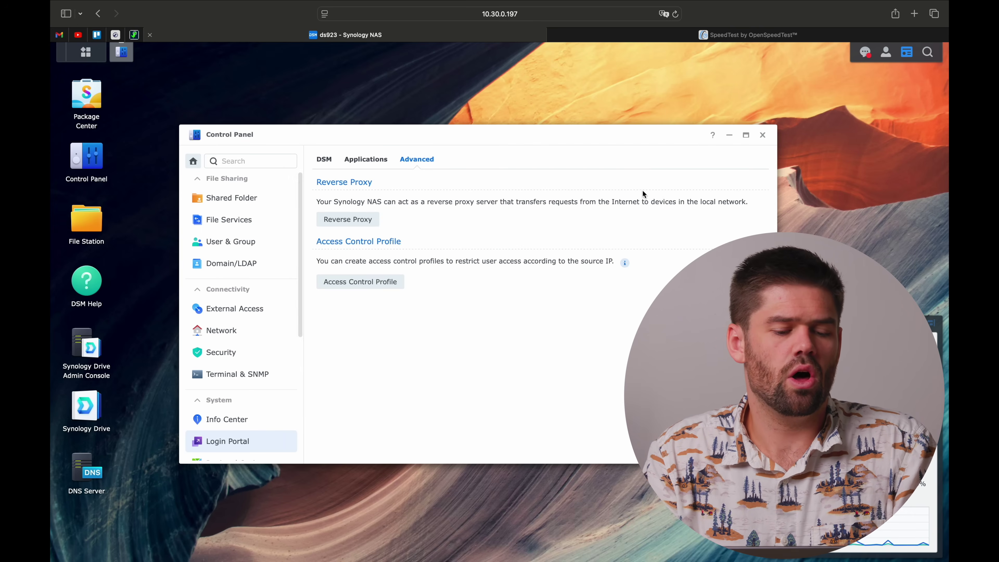
left_click(209, 354)
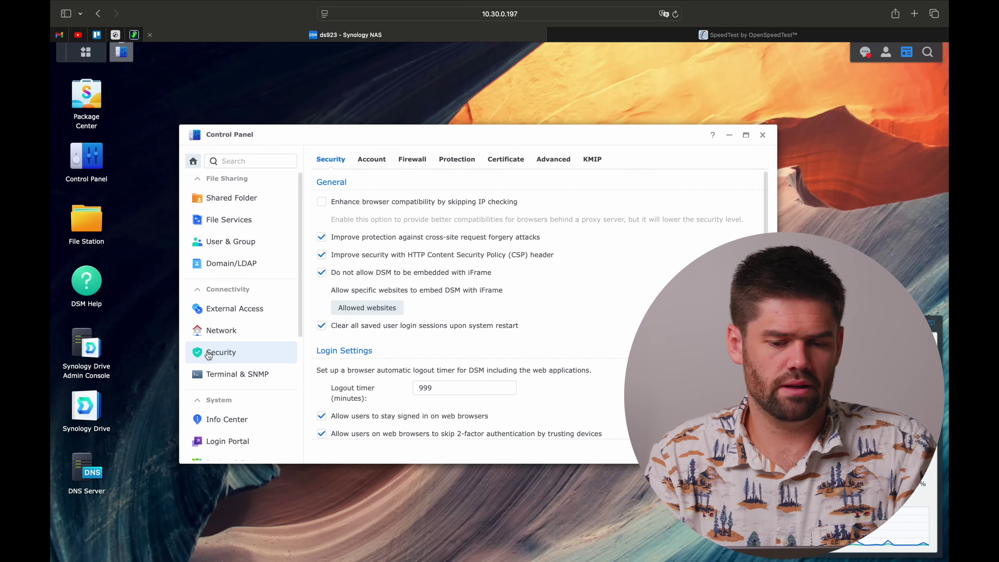
left_click(508, 158)
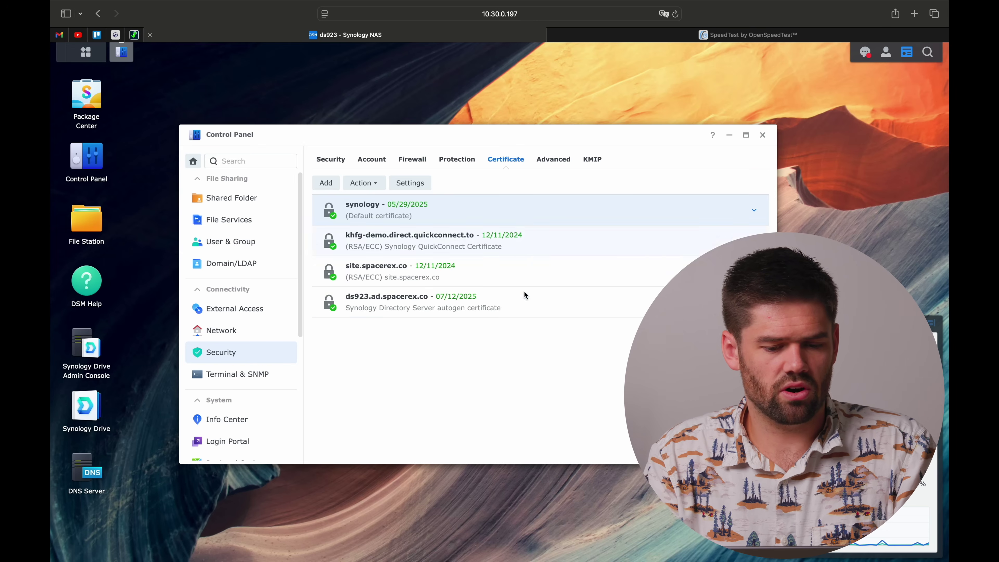
left_click(540, 273)
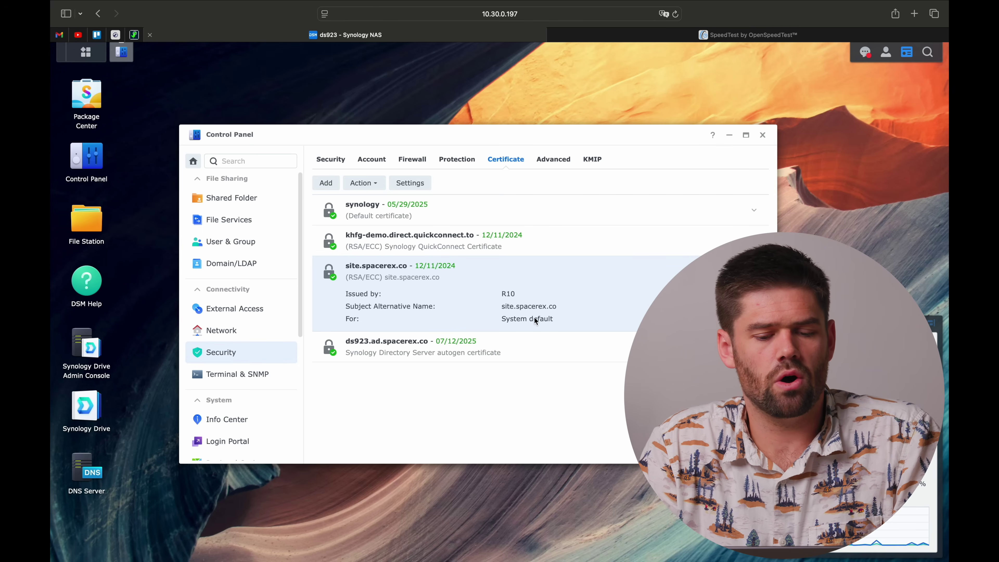
Step: In the certificate settings, assign the site.spacerex.co certificate to the SynologyDrive - drive.d.spacerex.co and speed.d.spacerex.co services
left_click(421, 183)
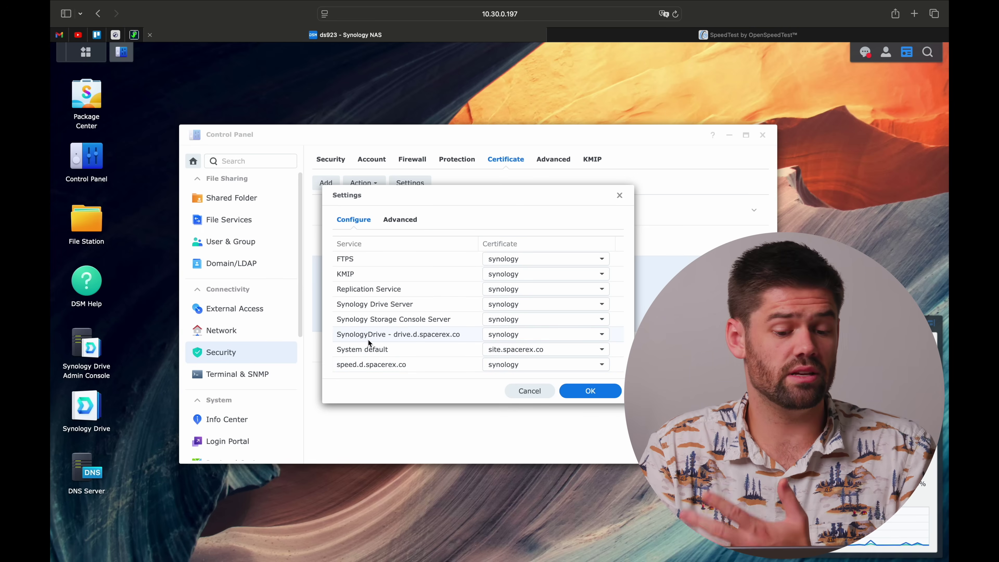
left_click(525, 343)
left_click(553, 396)
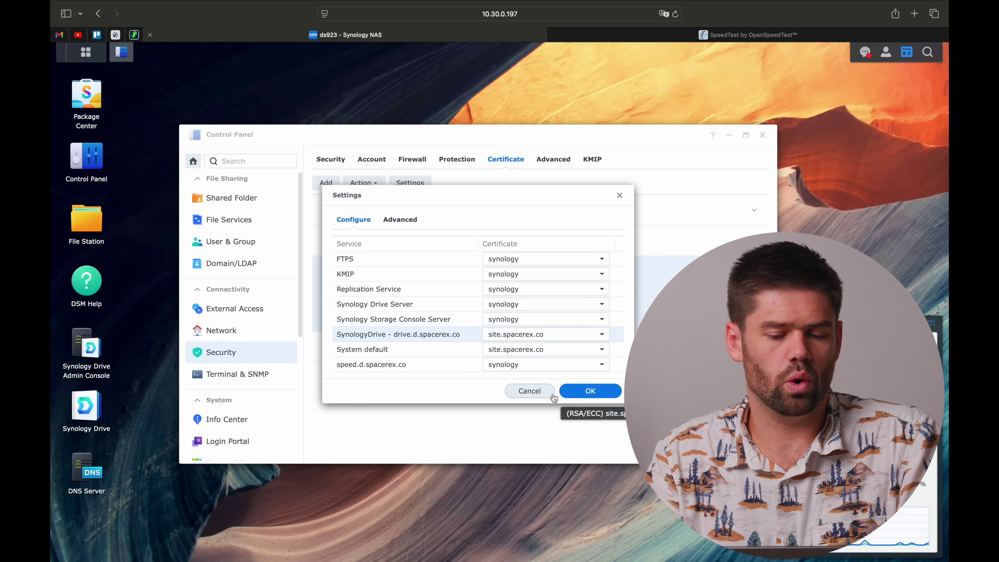
left_click(551, 371)
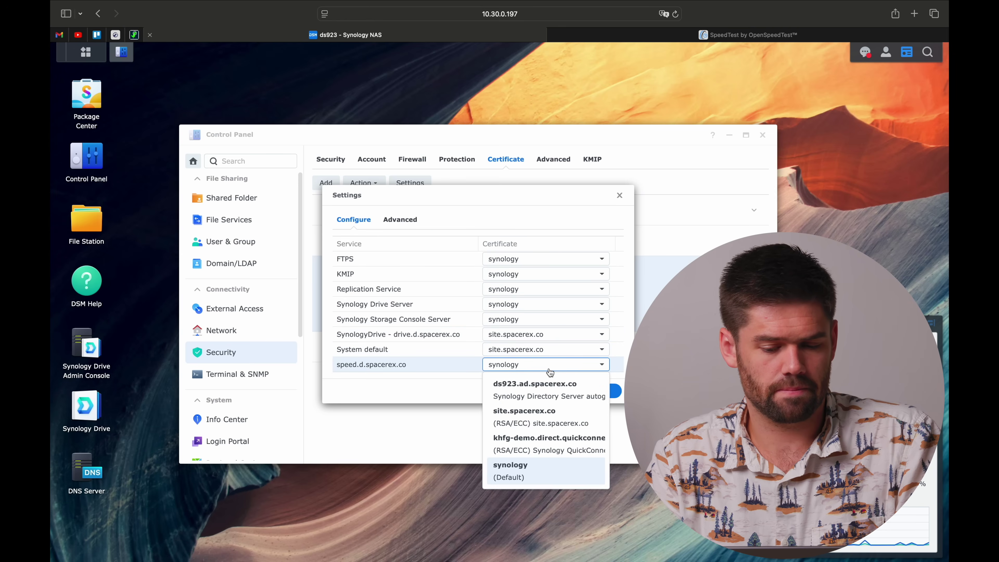
left_click(549, 418)
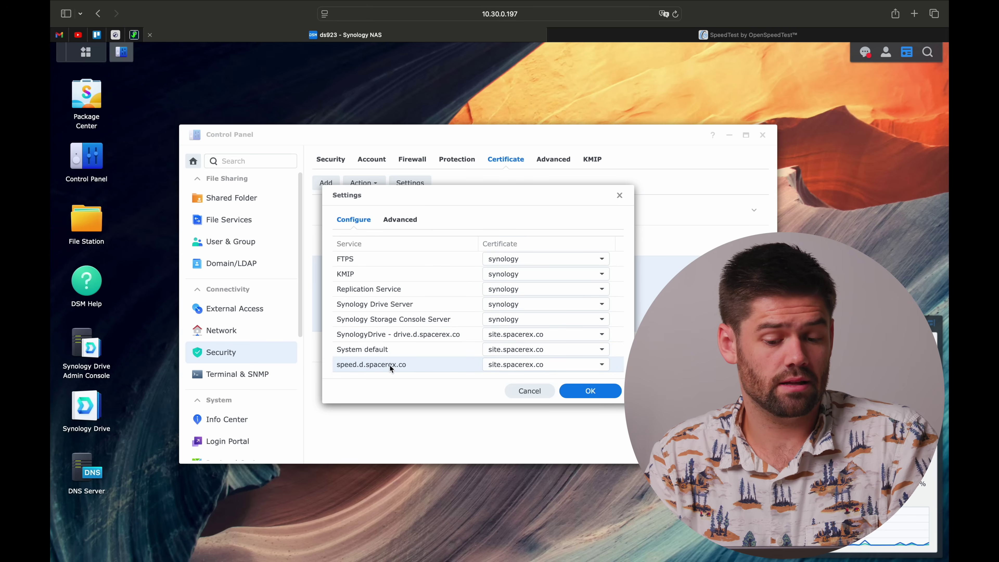